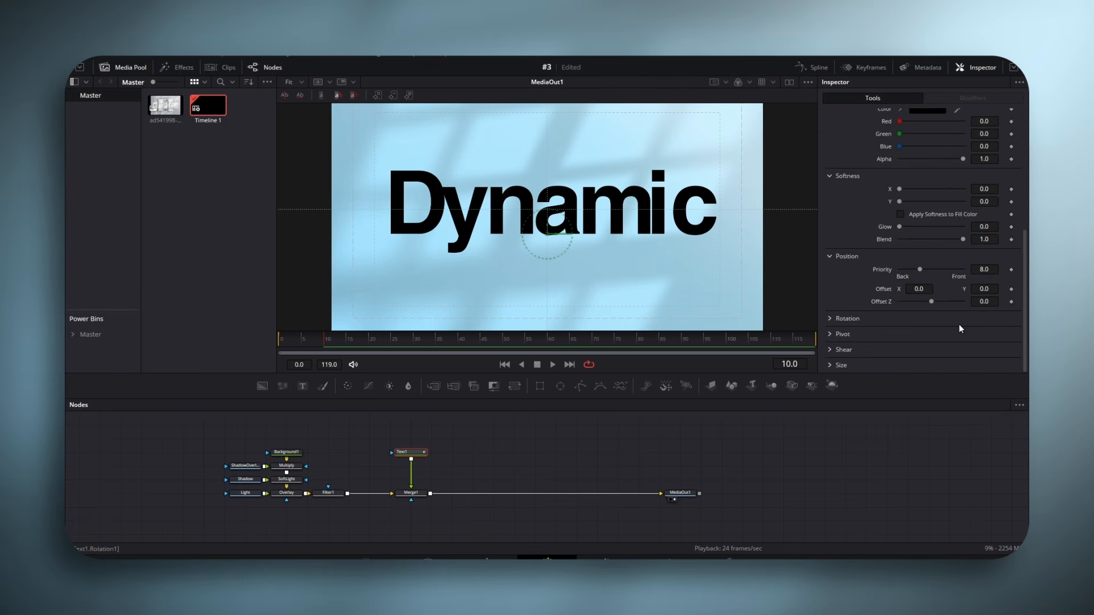
- Keyframe Text1's softness X and Y at 0 on frame 10 and at 20 on frame 0
{"action": "left_click", "coordinate": [1012, 202]}
{"action": "left_click_drag", "start_coordinate": [287, 339], "coordinate": [261, 348]}
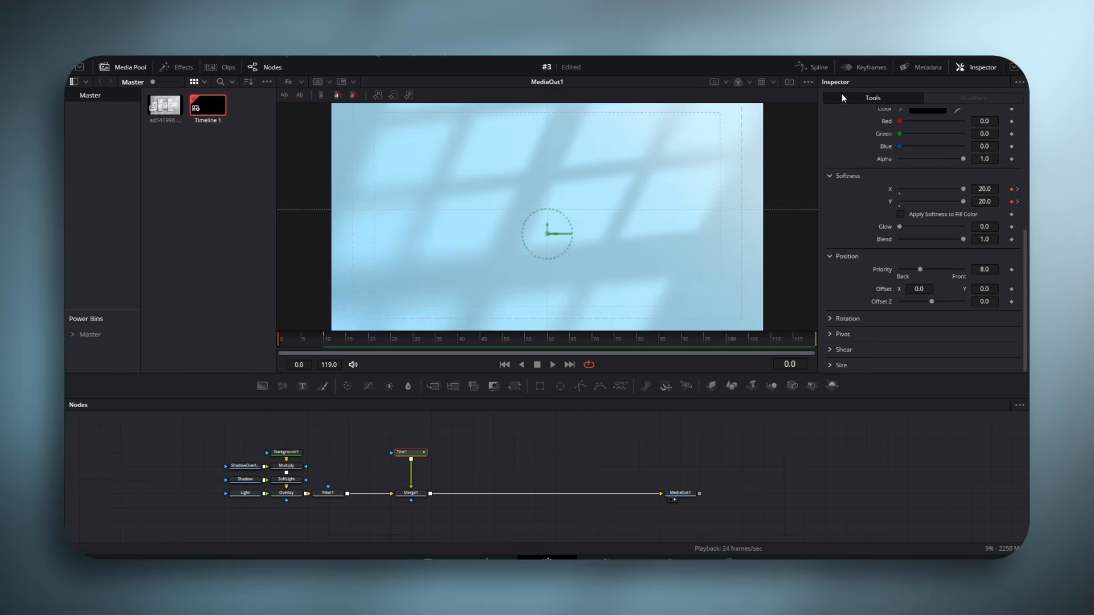
- Display Text1's opacity and softness curves in the Spline editor, fit them to view, and flatten all their keyframes into eased curves
{"action": "left_click", "coordinate": [815, 67]}
{"action": "left_click", "coordinate": [563, 431]}
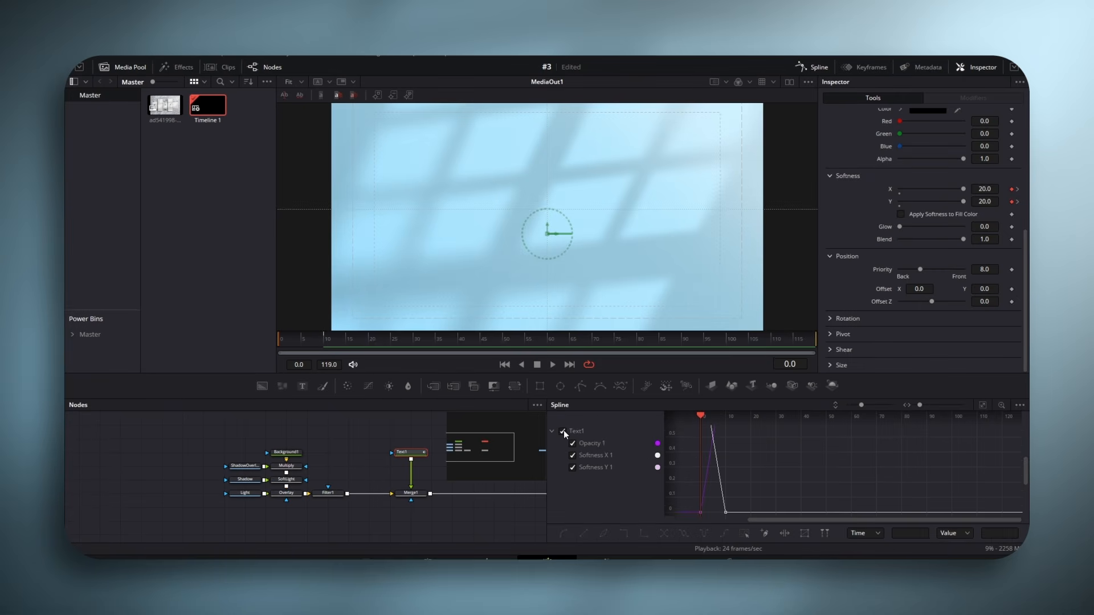
{"action": "left_click", "coordinate": [984, 406]}
{"action": "key", "text": "ctrl+a"}
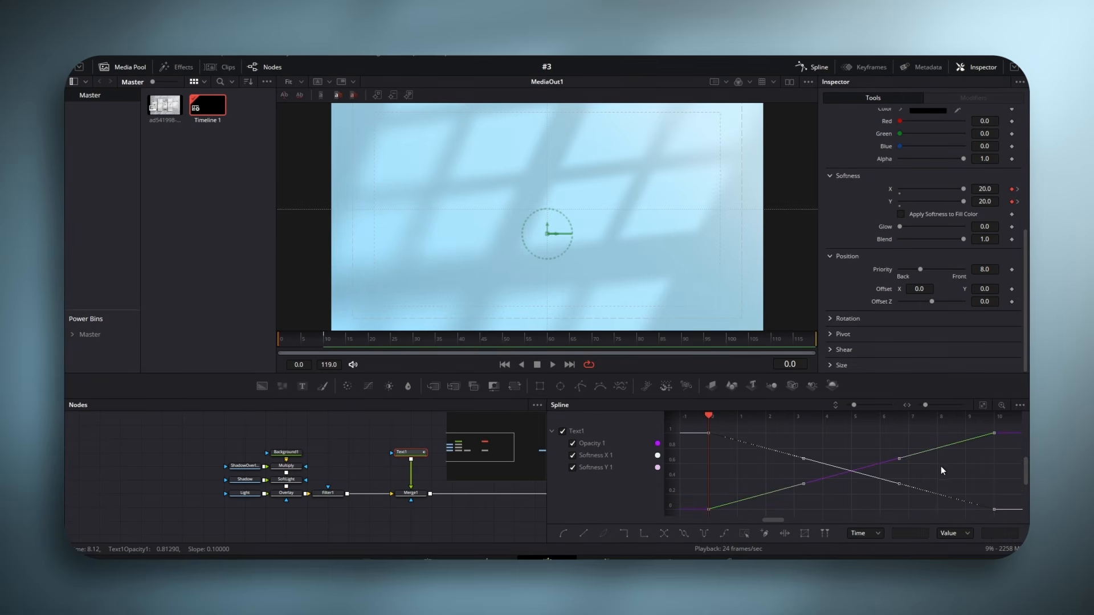
{"action": "key", "text": "f"}
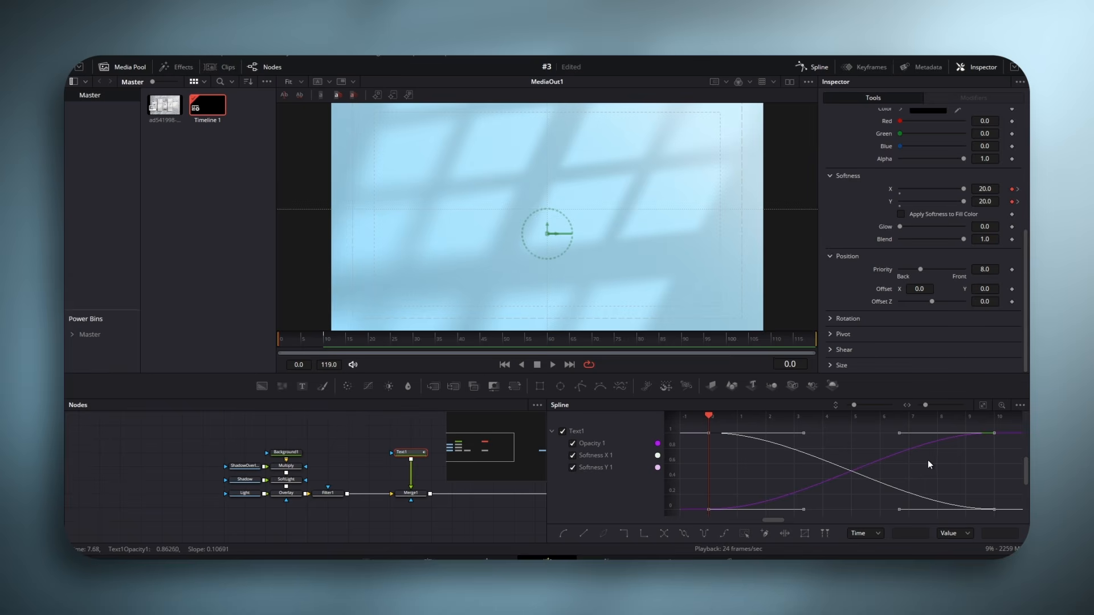
- Link ease in and ease out for the selected Text1 keyframes and increase the ease amount
{"action": "key", "text": "t"}
{"action": "left_click", "coordinate": [946, 418]}
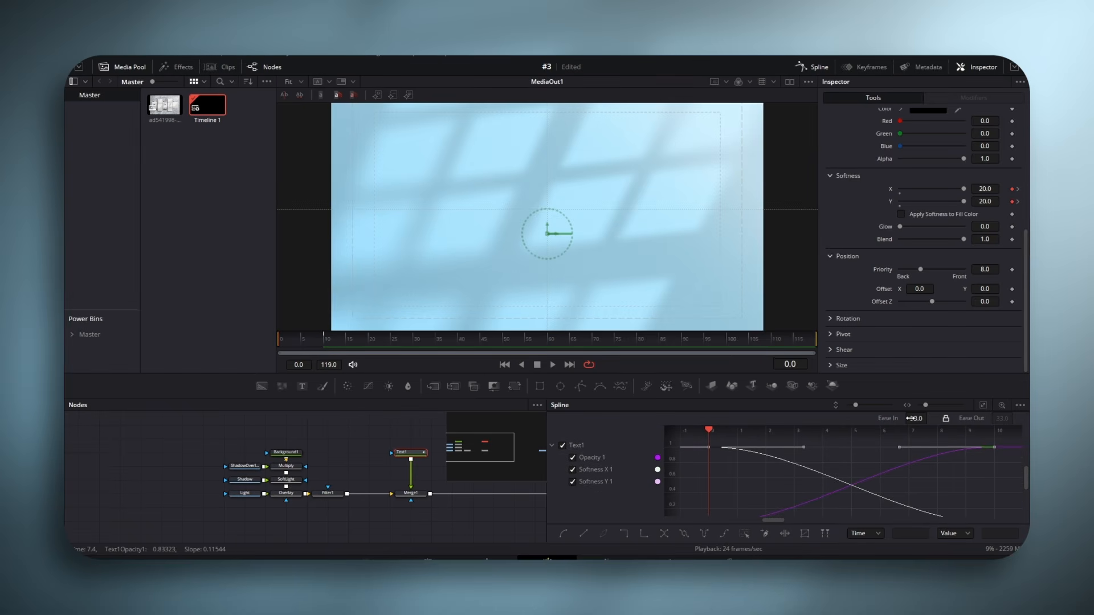
{"action": "left_click_drag", "start_coordinate": [916, 419], "coordinate": [930, 418]}
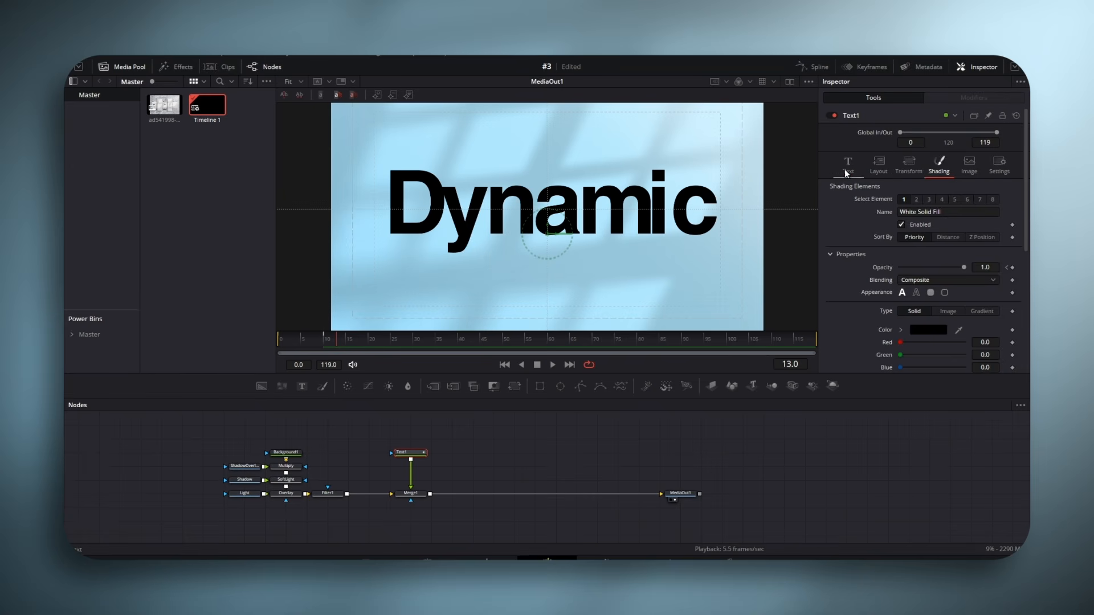
- Add a Follower modifier to the "Dynamic" text and set its delay between characters to 1.0
{"action": "left_click", "coordinate": [848, 165]}
{"action": "left_click", "coordinate": [937, 274]}
{"action": "left_click", "coordinate": [937, 279]}
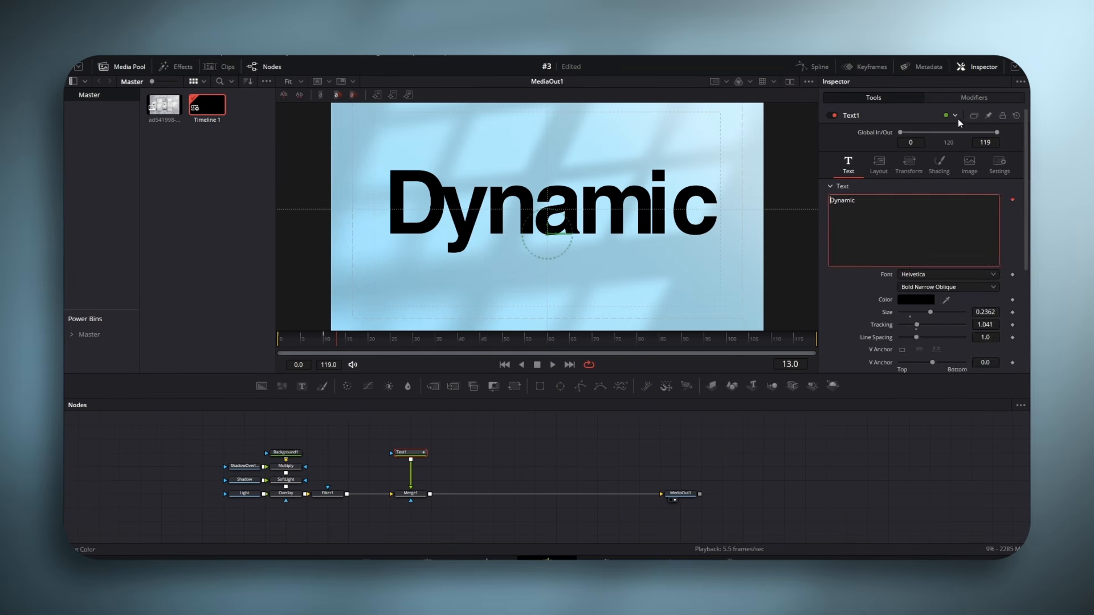
{"action": "left_click", "coordinate": [951, 100]}
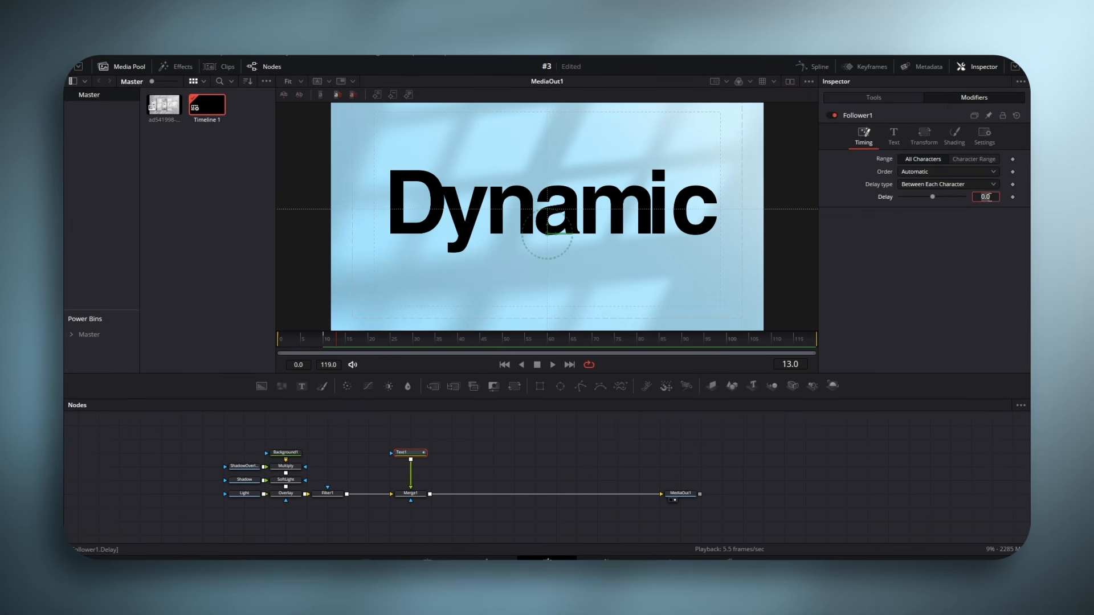
{"action": "key", "text": "Home"}
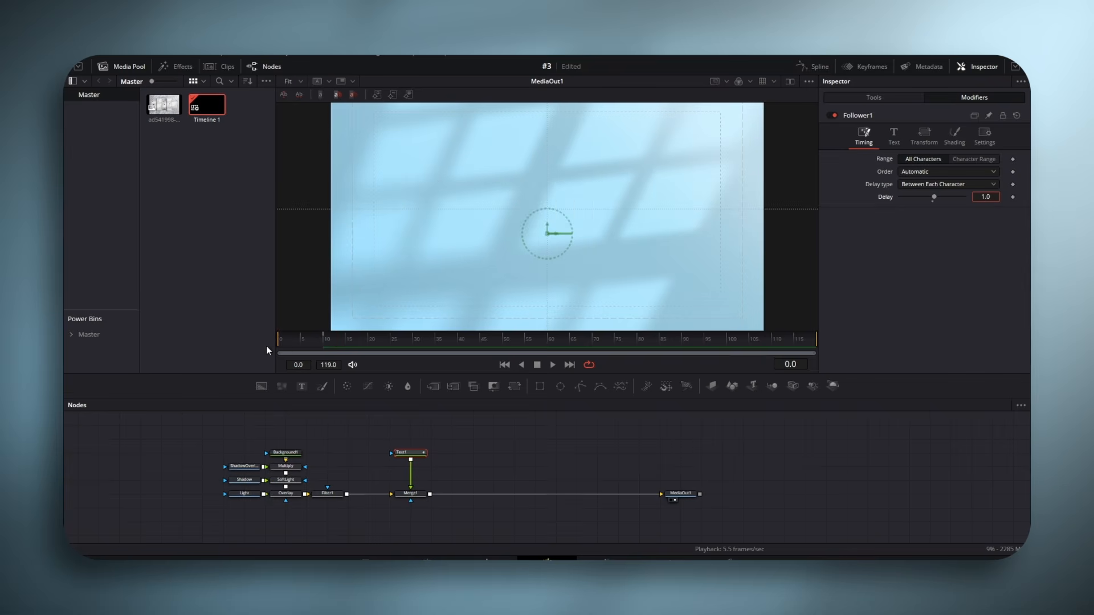
- Keyframe the Follower's shading fill color and set it to black #000000 at frame 20
{"action": "left_click", "coordinate": [956, 142]}
{"action": "scroll", "coordinate": [989, 259], "scroll_direction": "down", "scroll_amount": 4}
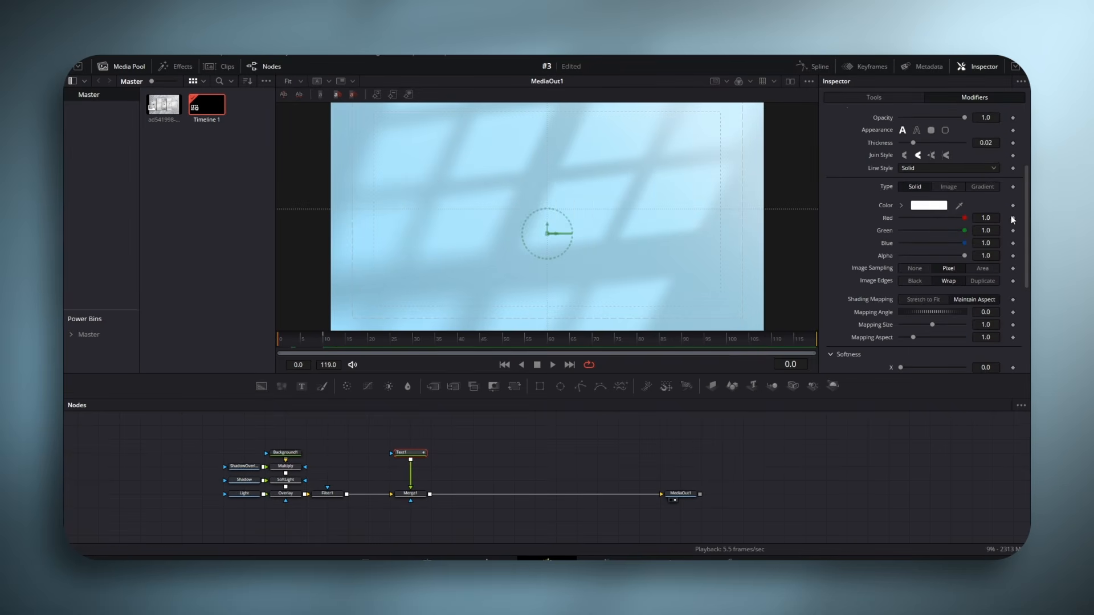
{"action": "left_click", "coordinate": [1013, 205]}
{"action": "left_click", "coordinate": [369, 342]}
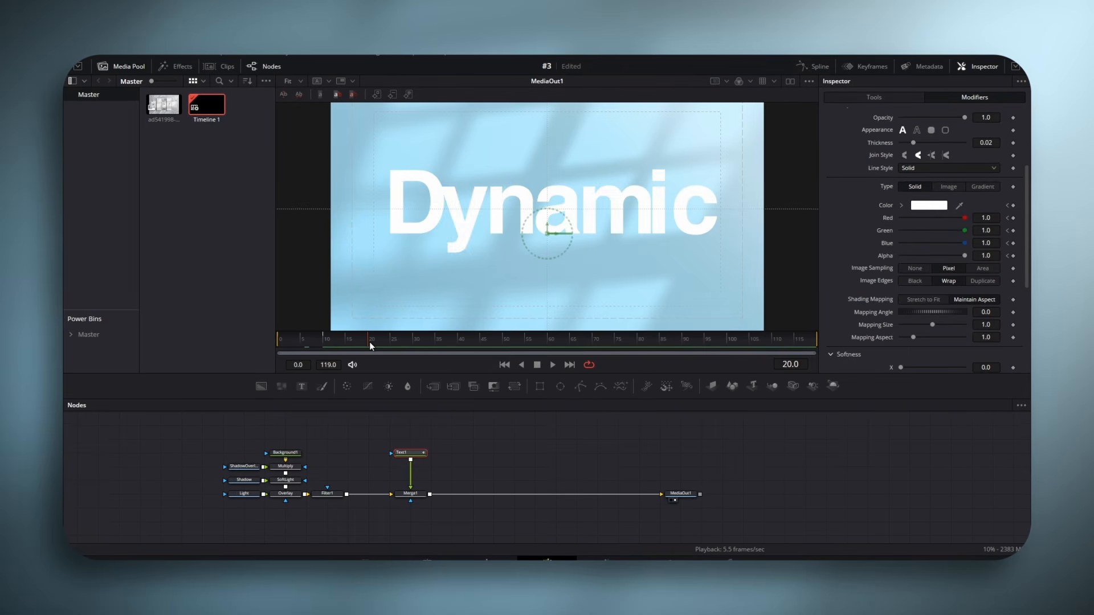
{"action": "left_click", "coordinate": [930, 206]}
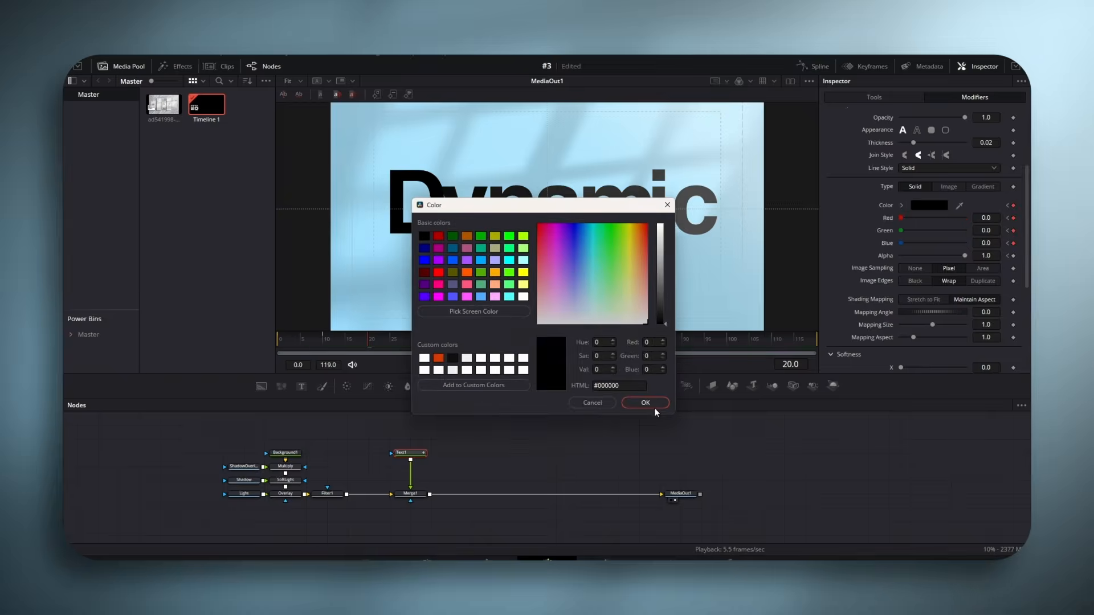
- Set the Follower's fill color to orange #ffba0b at frame 0 and preview the letter animation
{"action": "left_click", "coordinate": [634, 228]}
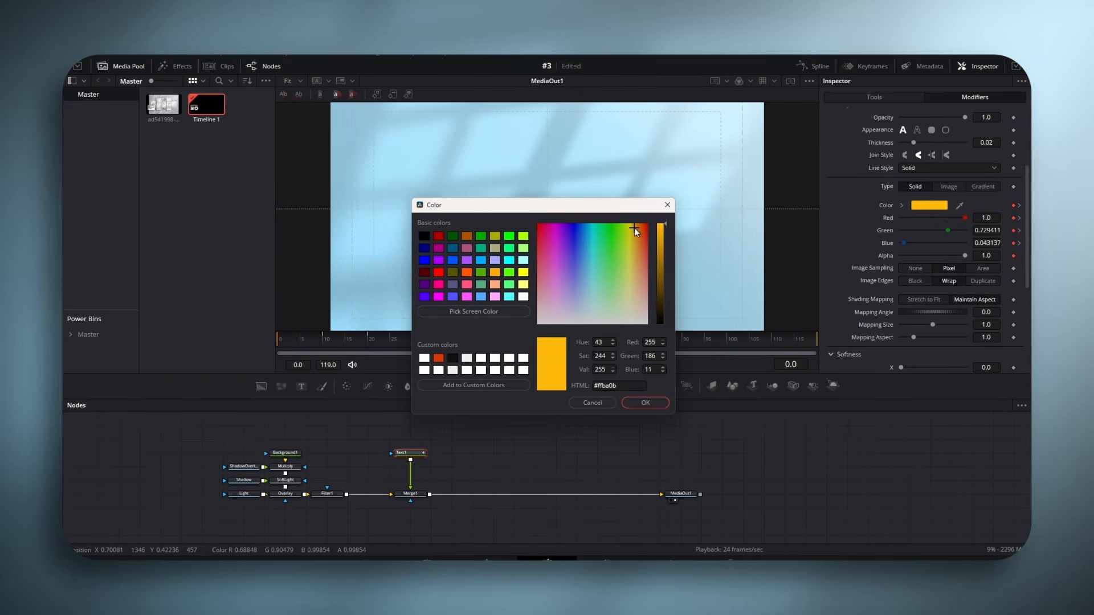
{"action": "left_click", "coordinate": [646, 402]}
{"action": "key", "text": "space"}
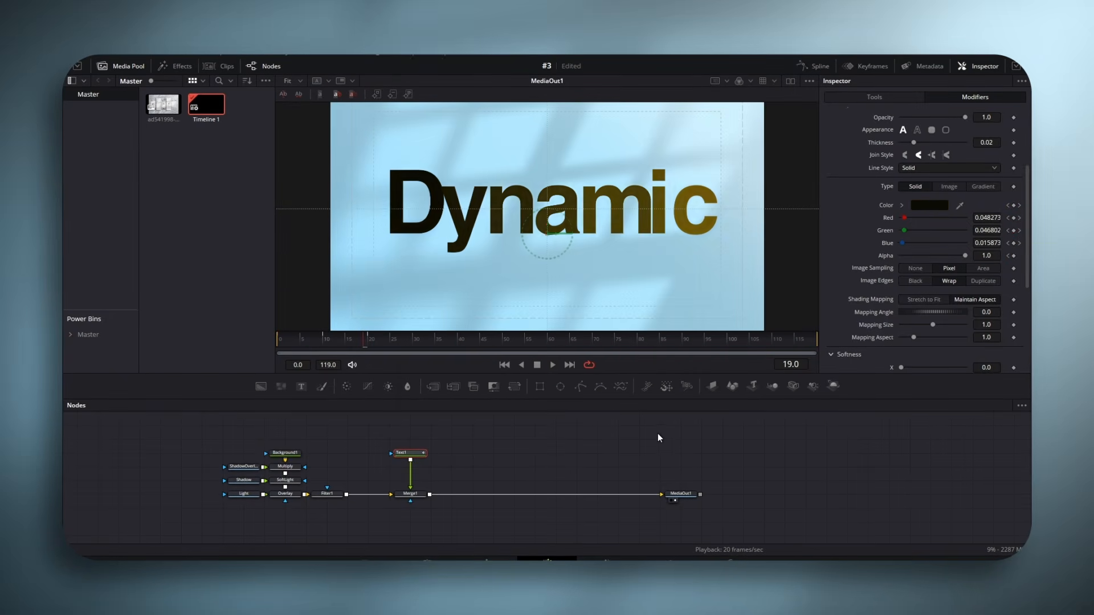
{"action": "key", "text": "space"}
- Duplicate the Text1 node with its animation and merge the copy over the original
{"action": "key", "text": "ctrl+c"}
{"action": "left_click", "coordinate": [455, 452]}
{"action": "key", "text": "ctrl+v"}
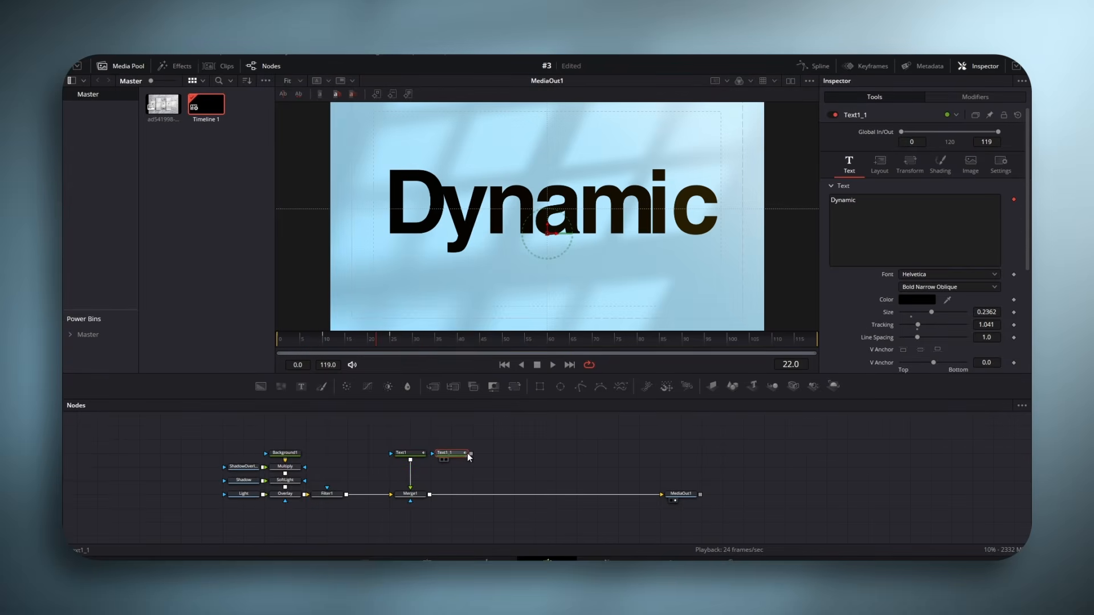
{"action": "left_click_drag", "start_coordinate": [470, 454], "coordinate": [418, 467]}
- Replace the wording of the duplicated text node with "text"
{"action": "left_click", "coordinate": [451, 454]}
{"action": "left_click", "coordinate": [880, 229]}
{"action": "key", "text": "ctrl+a"}
{"action": "key", "text": "BackSpace"}
{"action": "type", "text": "text"}
- Reduce the word "text" to size 0.1654 and position it below the right end of "Dynamic"
{"action": "left_click_drag", "start_coordinate": [548, 234], "coordinate": [652, 291]}
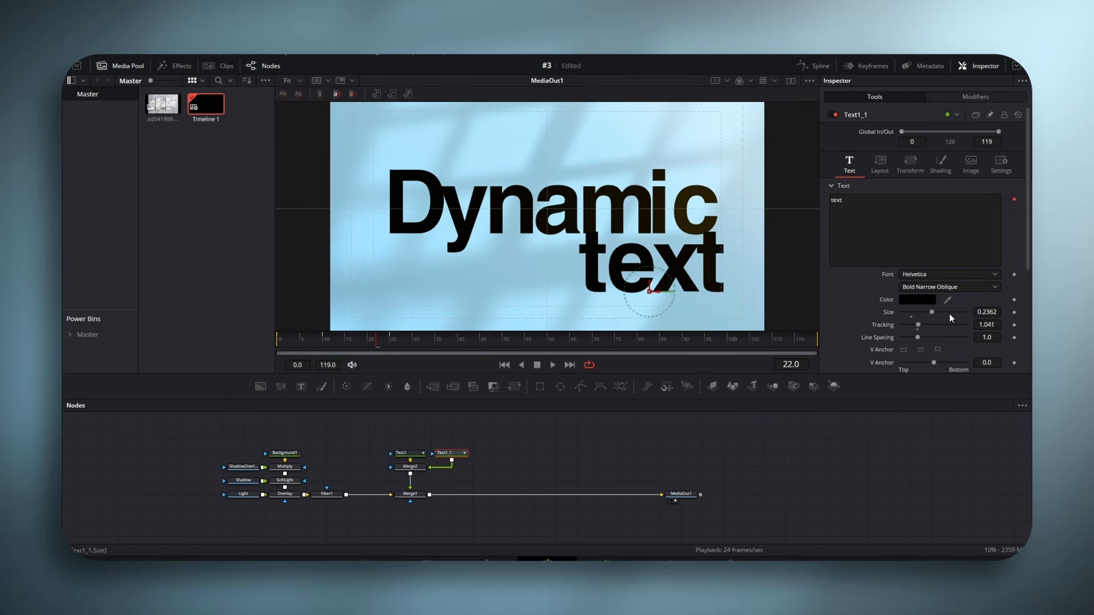
{"action": "left_click_drag", "start_coordinate": [932, 312], "coordinate": [919, 312]}
{"action": "left_click_drag", "start_coordinate": [651, 291], "coordinate": [658, 277]}
{"action": "left_click_drag", "start_coordinate": [920, 312], "coordinate": [923, 313]}
{"action": "left_click_drag", "start_coordinate": [658, 278], "coordinate": [660, 283]}
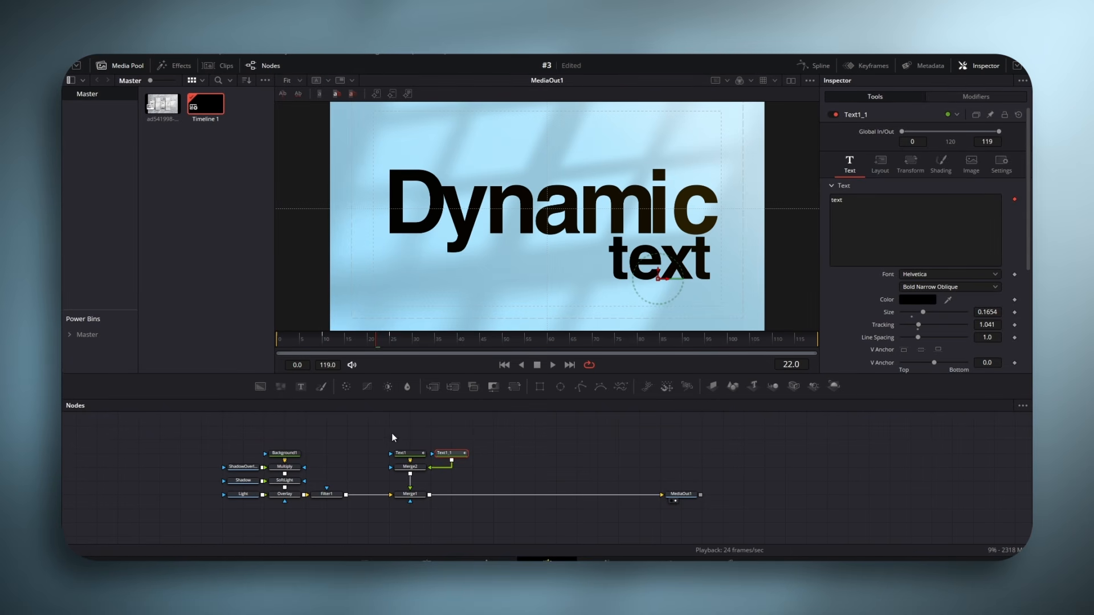
- Open the Keyframes editor and expand the keyframe tracks of Text1_1
{"action": "left_click", "coordinate": [863, 65]}
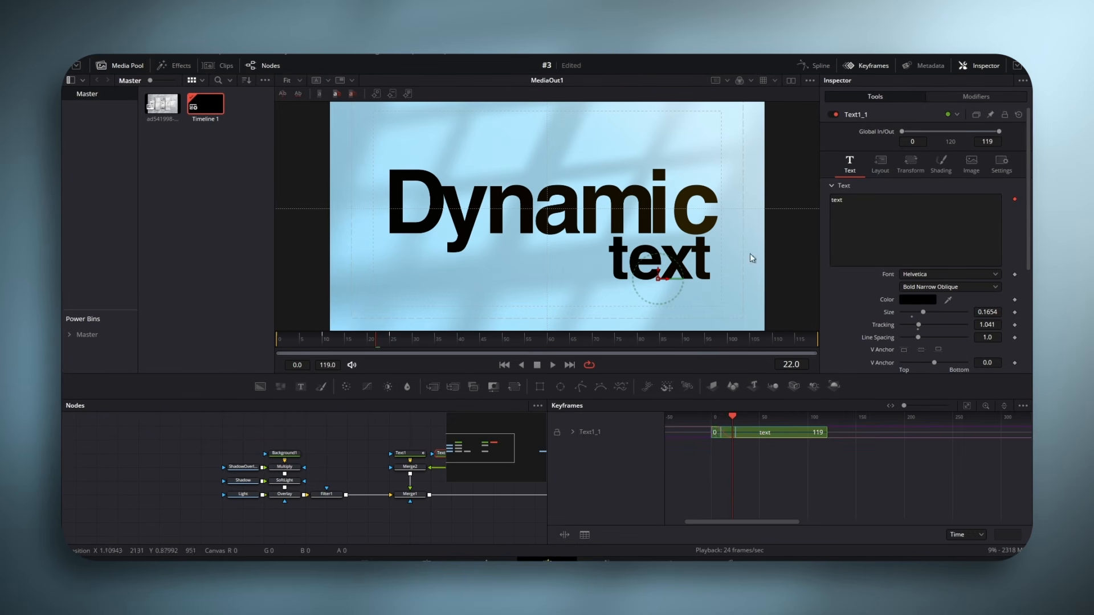
{"action": "left_click", "coordinate": [574, 434]}
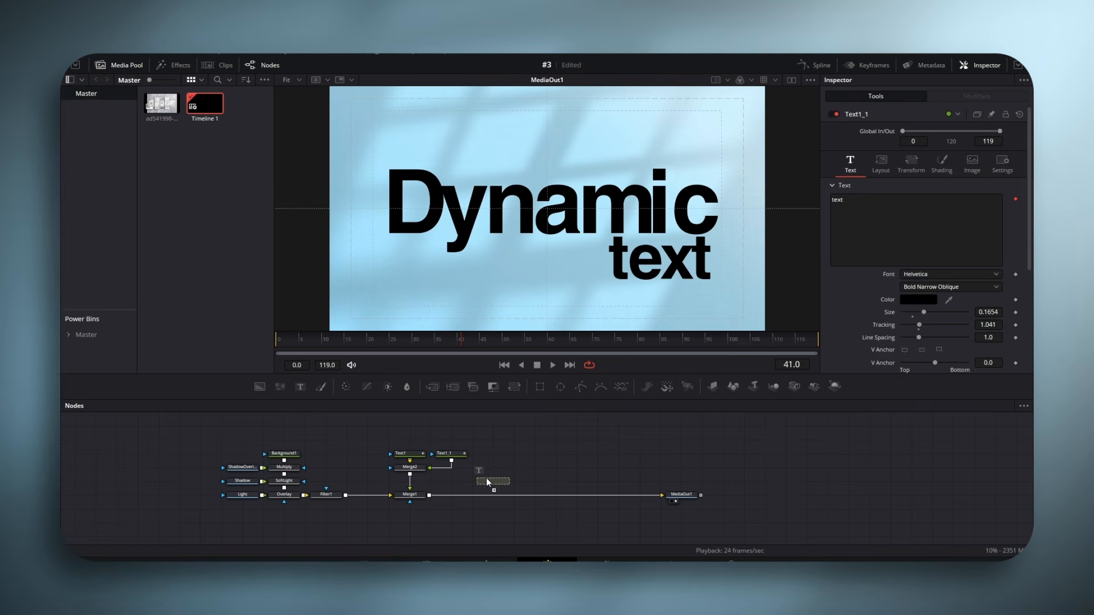
- Add a new Text node and connect it to Merge1's foreground in place of Merge2
{"action": "left_click", "coordinate": [515, 455]}
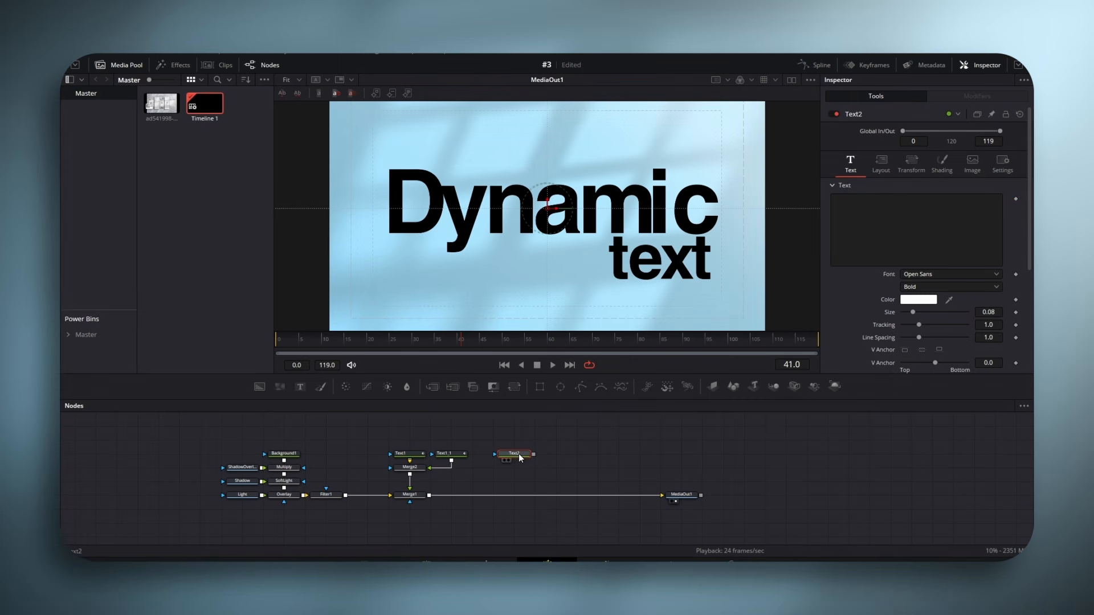
{"action": "left_click_drag", "start_coordinate": [534, 454], "coordinate": [399, 494]}
{"action": "left_click_drag", "start_coordinate": [514, 454], "coordinate": [514, 481]}
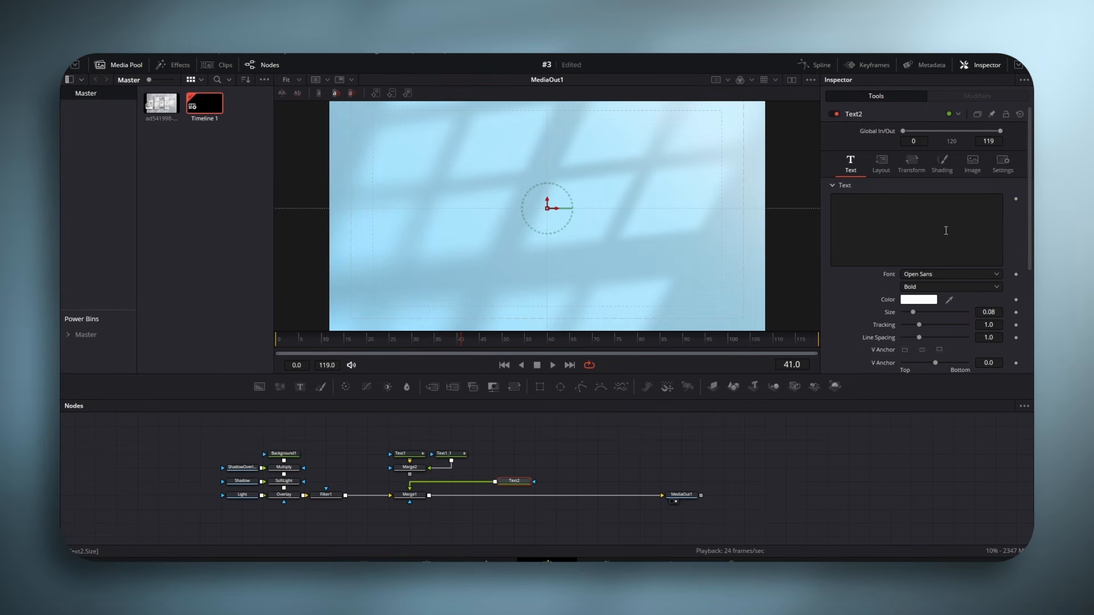
- Enter "Horizantal" as Text2's wording and make the text black
{"action": "left_click", "coordinate": [932, 229]}
{"action": "type", "text": "Horizantal"}
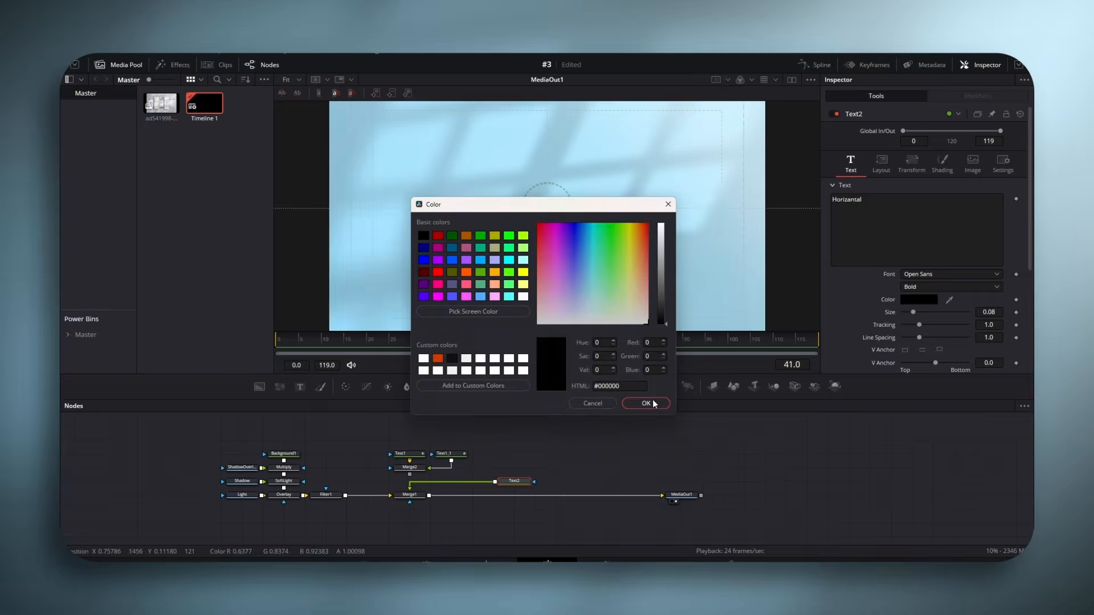
{"action": "left_click", "coordinate": [651, 403]}
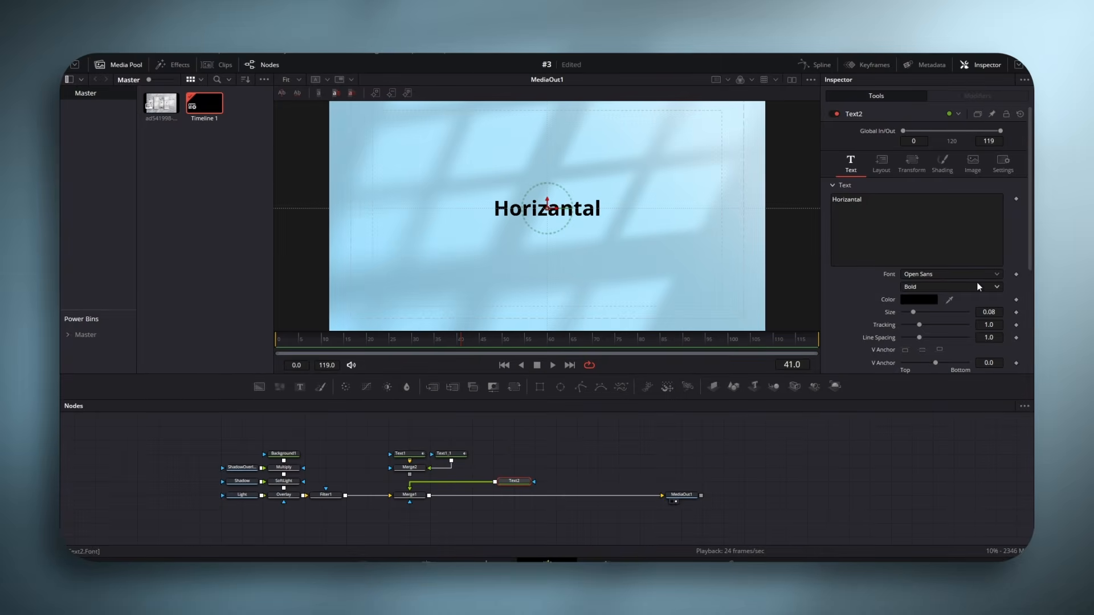
- Format "Horizantal" in Helvetica Bold Narrow Oblique at size 0.2283 and move it slightly lower in the frame
{"action": "left_click", "coordinate": [914, 277]}
{"action": "key", "text": "h"}
{"action": "left_click", "coordinate": [916, 287]}
{"action": "left_click_drag", "start_coordinate": [913, 313], "coordinate": [933, 313]}
{"action": "left_click_drag", "start_coordinate": [547, 198], "coordinate": [547, 224]}
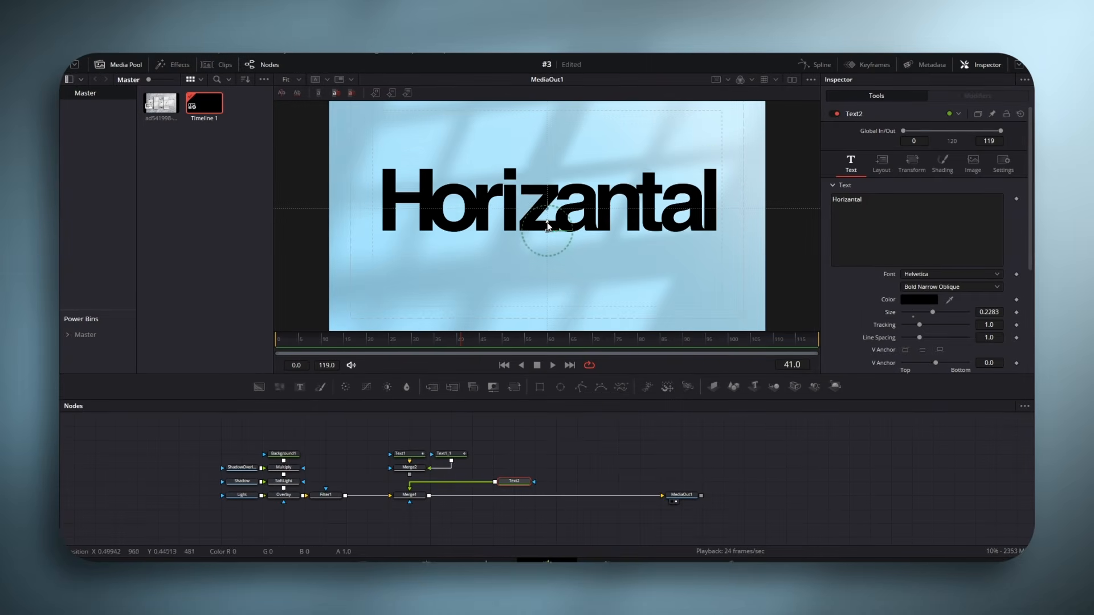
- Duplicate the "Horizantal" text node
{"action": "left_click_drag", "start_coordinate": [511, 482], "coordinate": [493, 481]}
{"action": "key", "text": "ctrl+c"}
{"action": "left_click", "coordinate": [517, 470]}
{"action": "key", "text": "ctrl+v"}
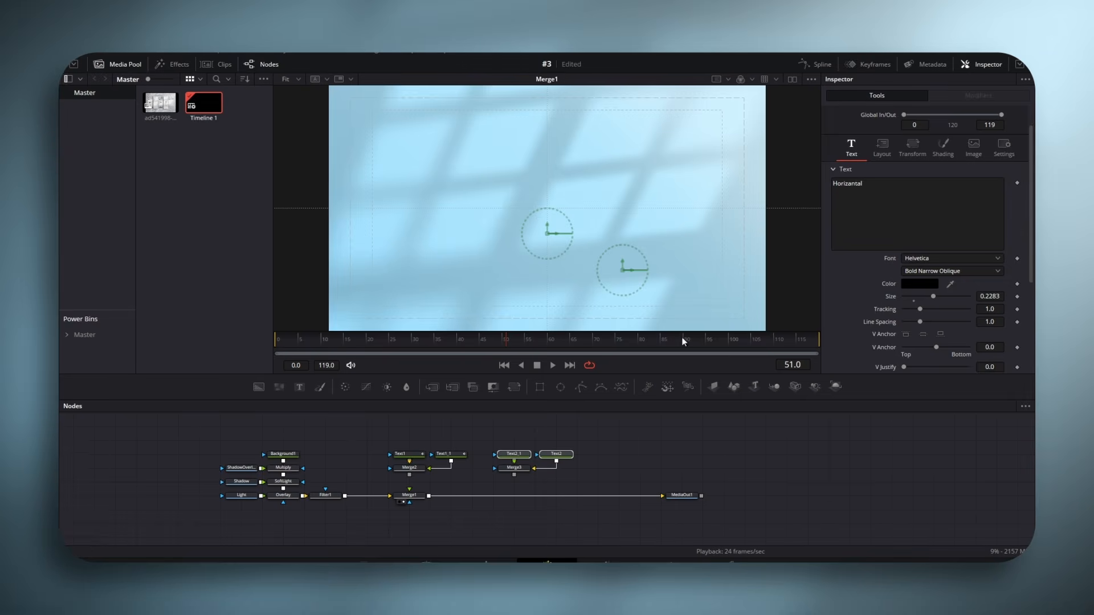
- Show all four text nodes in the Keyframes editor and trim Text1 to end at frame 53
{"action": "left_click_drag", "start_coordinate": [613, 436], "coordinate": [369, 463]}
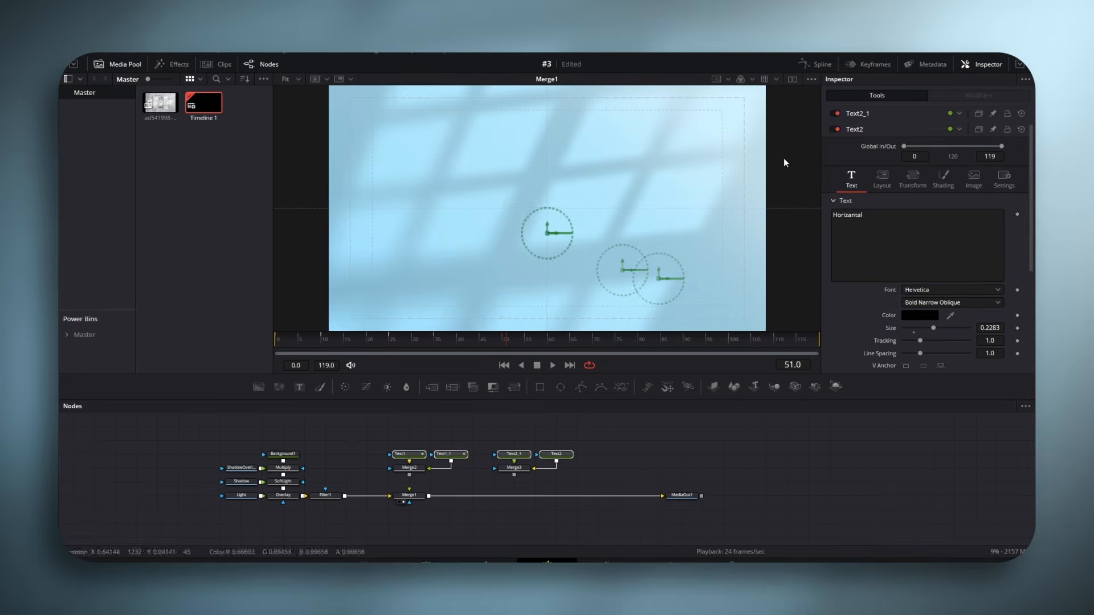
{"action": "left_click", "coordinate": [863, 63]}
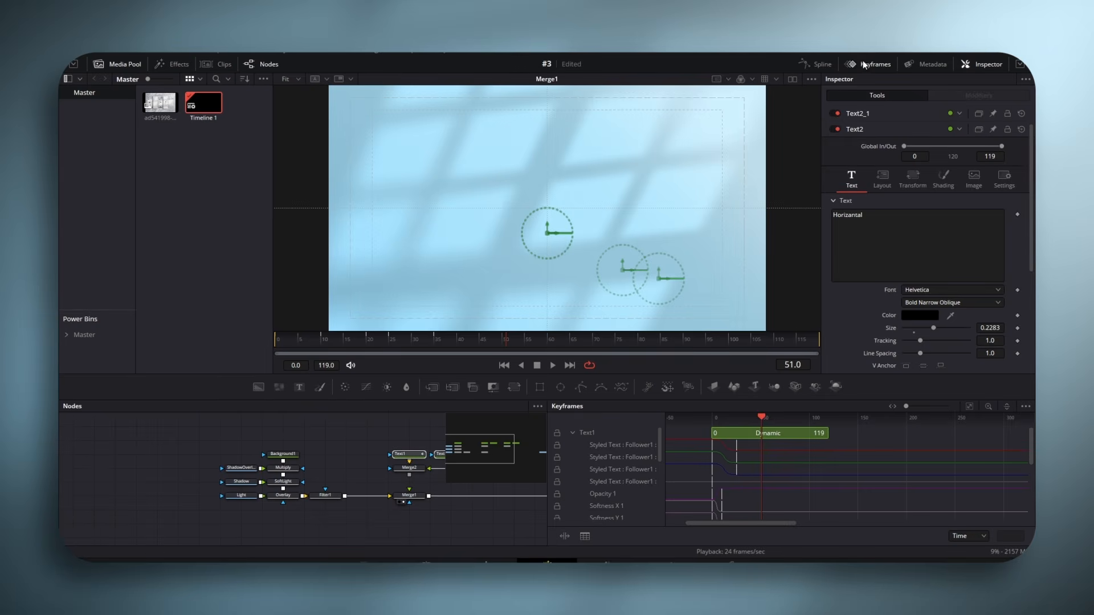
{"action": "left_click", "coordinate": [571, 433]}
{"action": "left_click_drag", "start_coordinate": [826, 433], "coordinate": [763, 436]}
- Trim Text1_1 to end at frame 53 and make Text2 and Text2_1 start at frame 51
{"action": "scroll", "coordinate": [771, 442], "scroll_direction": "up", "scroll_amount": 5}
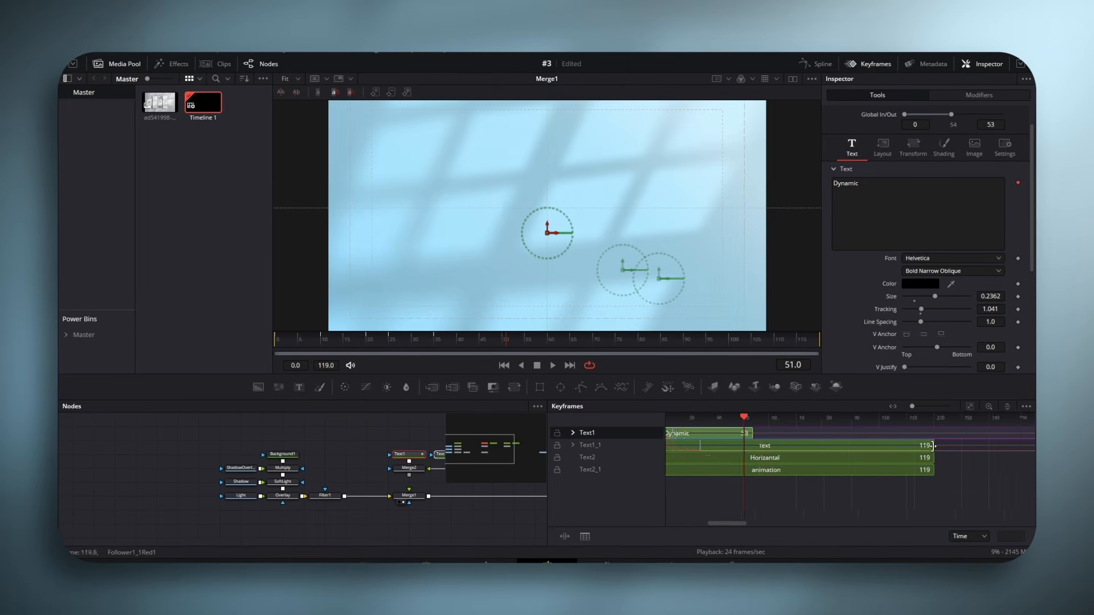
{"action": "left_click_drag", "start_coordinate": [934, 446], "coordinate": [856, 459]}
{"action": "scroll", "coordinate": [746, 489], "scroll_direction": "left", "scroll_amount": 4}
{"action": "left_click_drag", "start_coordinate": [717, 470], "coordinate": [856, 470]}
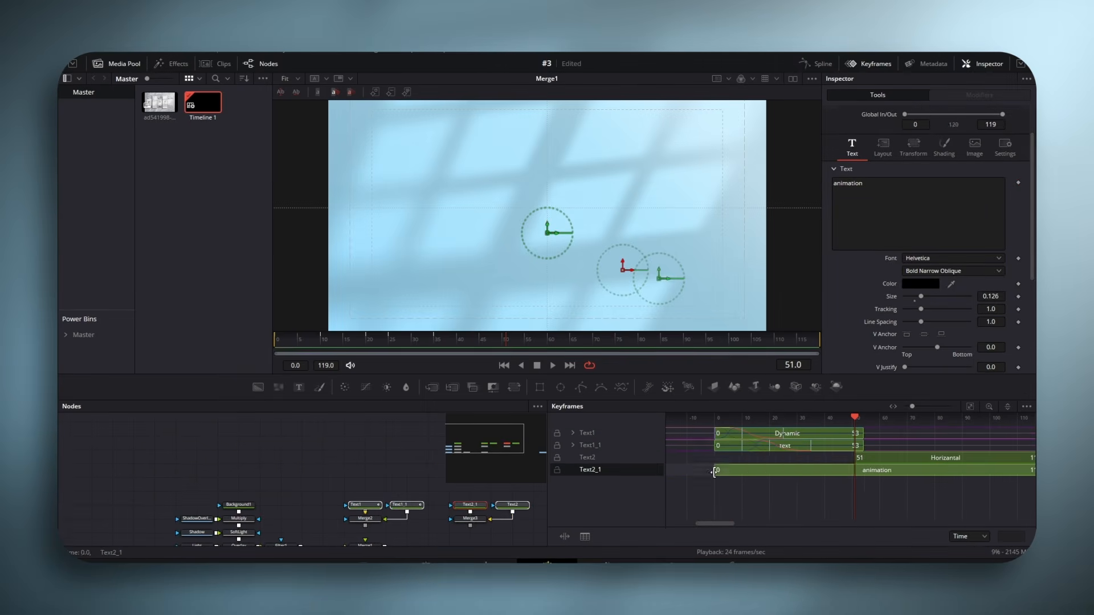
{"action": "left_click", "coordinate": [869, 66]}
- Try to combine the Merge2 and Merge3 text groups with a regular Merge node
{"action": "left_click_drag", "start_coordinate": [458, 395], "coordinate": [478, 482]}
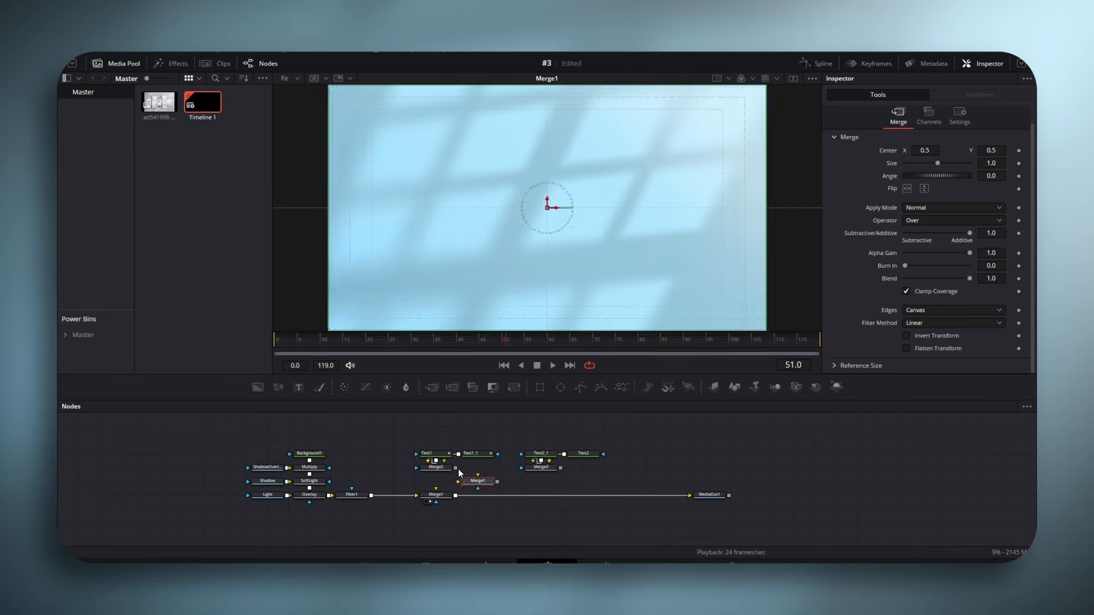
{"action": "left_click_drag", "start_coordinate": [561, 468], "coordinate": [480, 482]}
{"action": "key", "text": "2"}
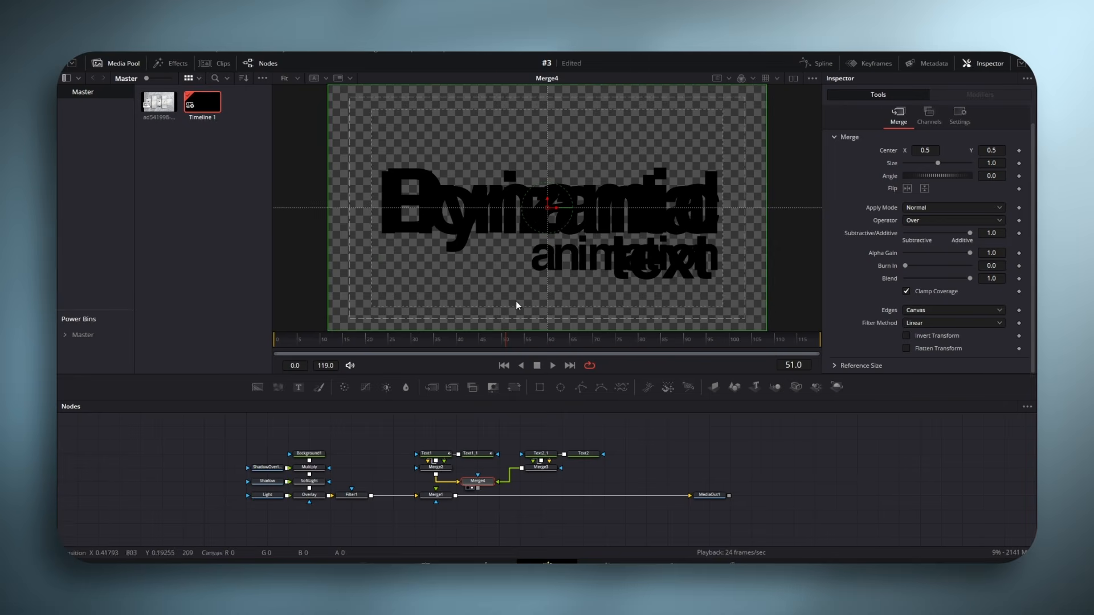
{"action": "left_click_drag", "start_coordinate": [487, 339], "coordinate": [540, 340]}
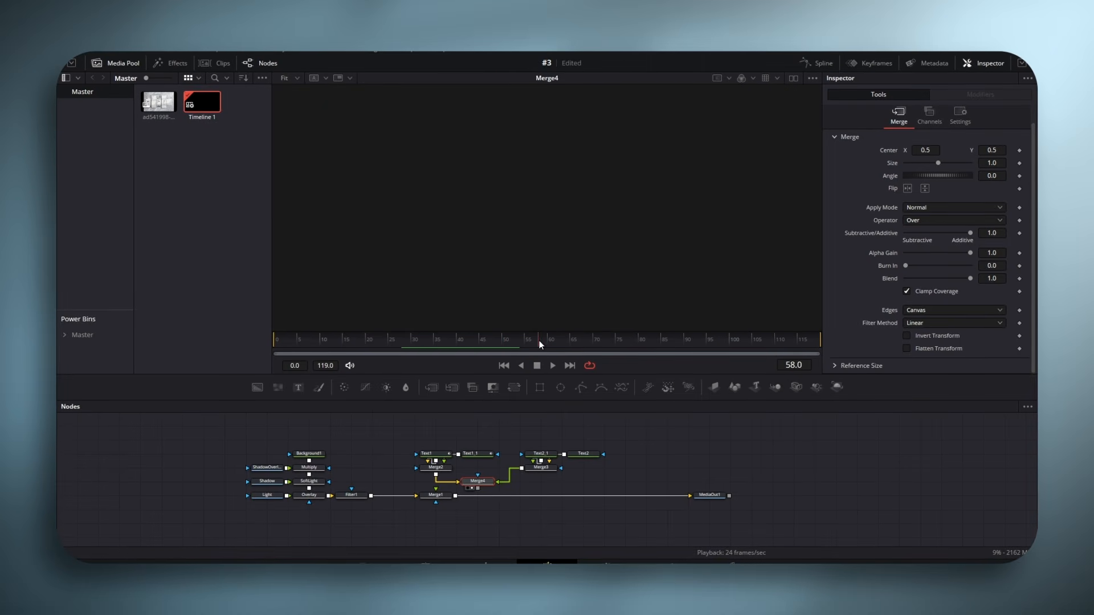
{"action": "left_click", "coordinate": [496, 456]}
{"action": "left_click", "coordinate": [491, 482]}
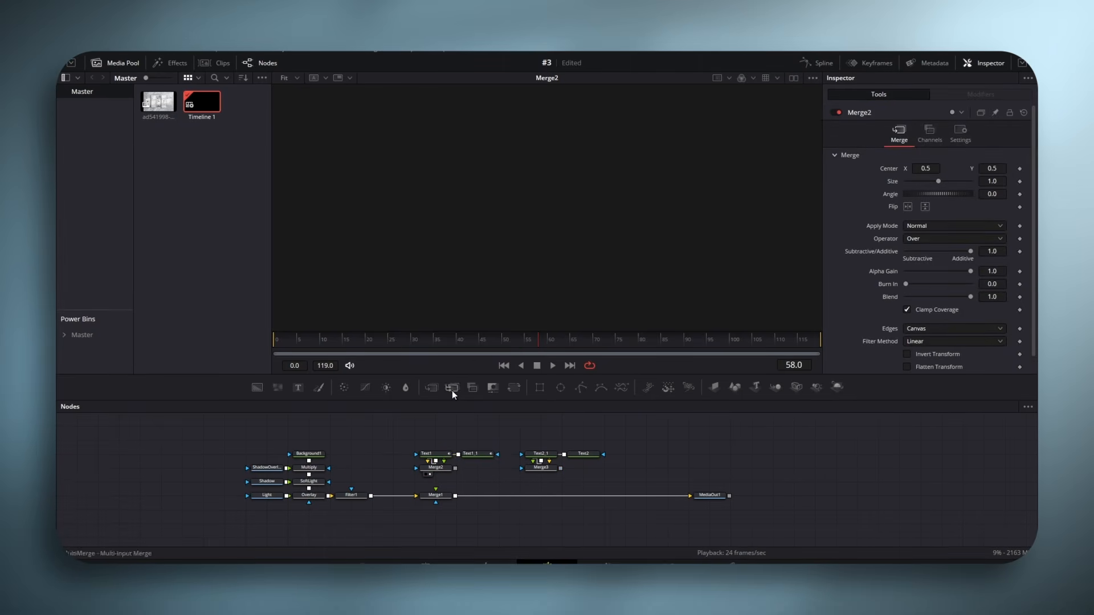
- Add a MultiMerge node and connect a new Background node as its background input
{"action": "left_click_drag", "start_coordinate": [452, 389], "coordinate": [492, 486]}
{"action": "left_click_drag", "start_coordinate": [257, 388], "coordinate": [529, 273]}
{"action": "left_click", "coordinate": [499, 509]}
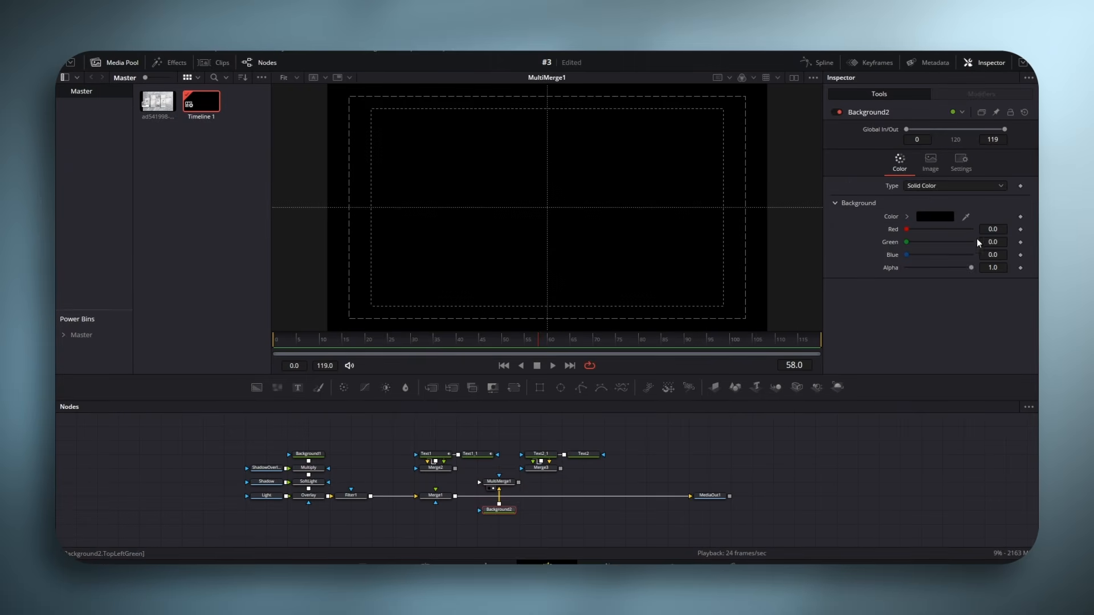
- Set Background2's alpha to 0.0 and connect Merge2 and Merge3 to the MultiMerge node
{"action": "left_click_drag", "start_coordinate": [970, 265], "coordinate": [892, 268]}
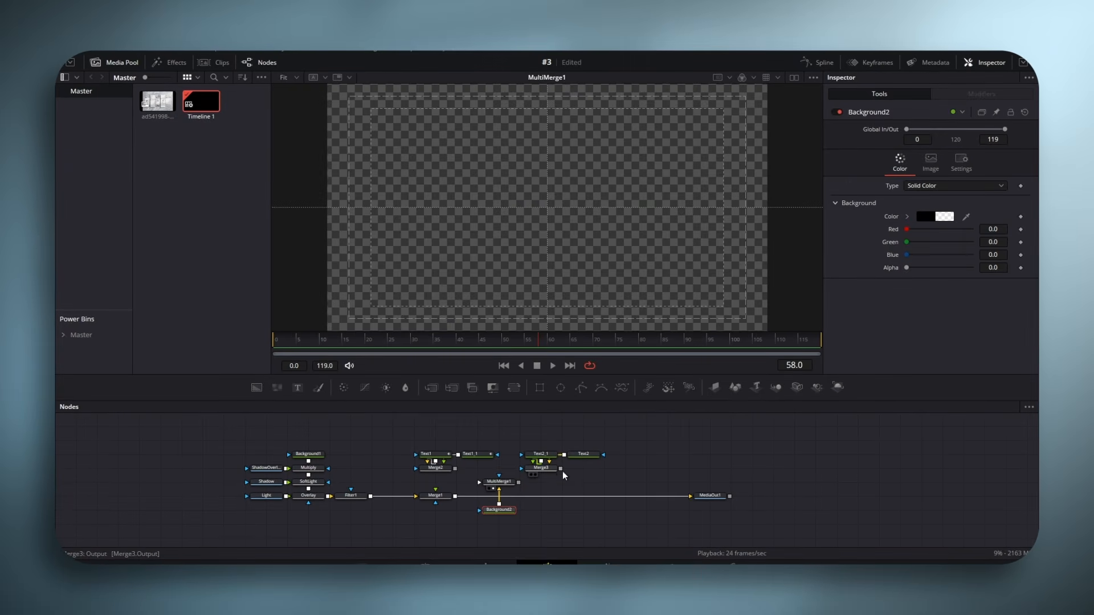
{"action": "left_click_drag", "start_coordinate": [532, 473], "coordinate": [501, 484]}
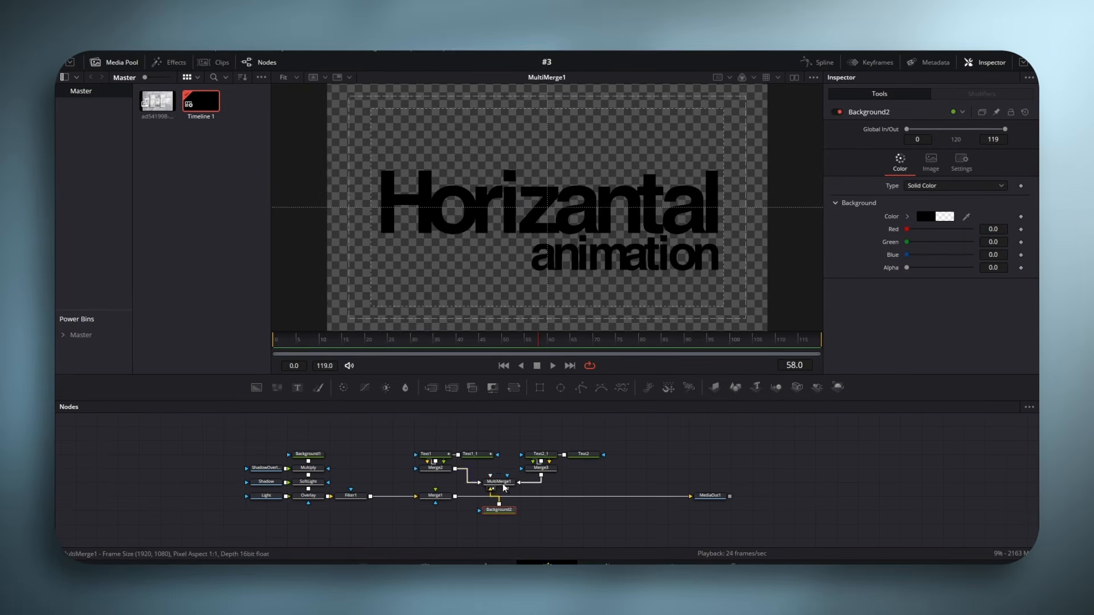
- Feed the MultiMerge output into Merge1 through a new Directional Blur node
{"action": "left_click", "coordinate": [503, 438]}
{"action": "mouse_move", "coordinate": [504, 341]}
{"action": "left_mouse_down"}
{"action": "mouse_move", "coordinate": [482, 341]}
{"action": "mouse_move", "coordinate": [525, 344]}
{"action": "mouse_move", "coordinate": [500, 342]}
{"action": "left_mouse_up"}
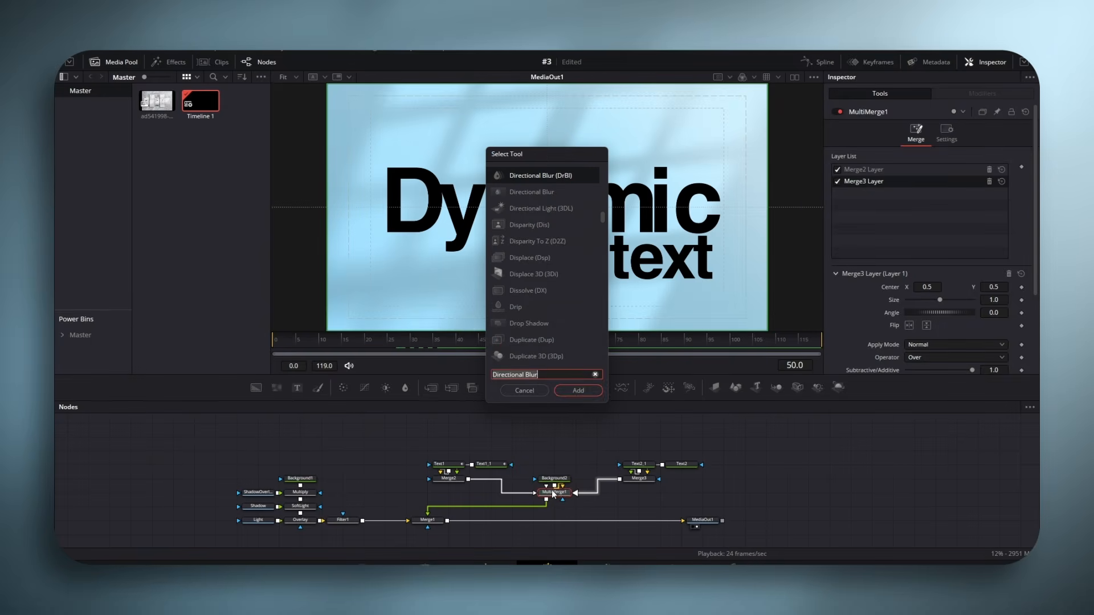
{"action": "left_click", "coordinate": [572, 391]}
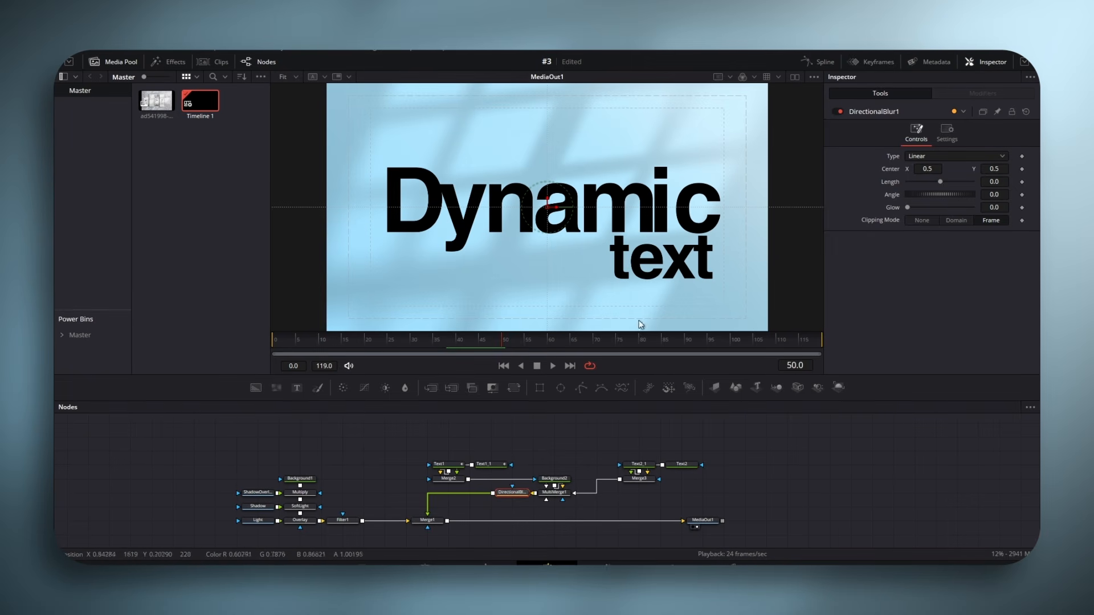
- Keyframe the Directional Blur's Length at 0.0 on frame 45, 0.1 on frame 50 and 0.0 on frame 55
{"action": "left_click_drag", "start_coordinate": [940, 182], "coordinate": [1016, 185]}
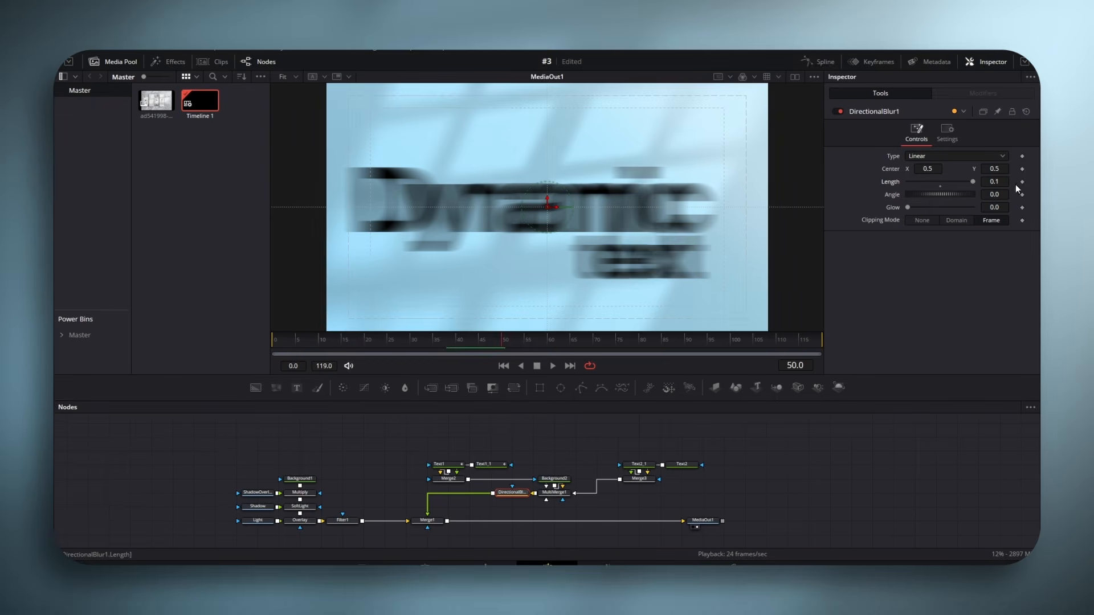
{"action": "left_click", "coordinate": [1023, 182]}
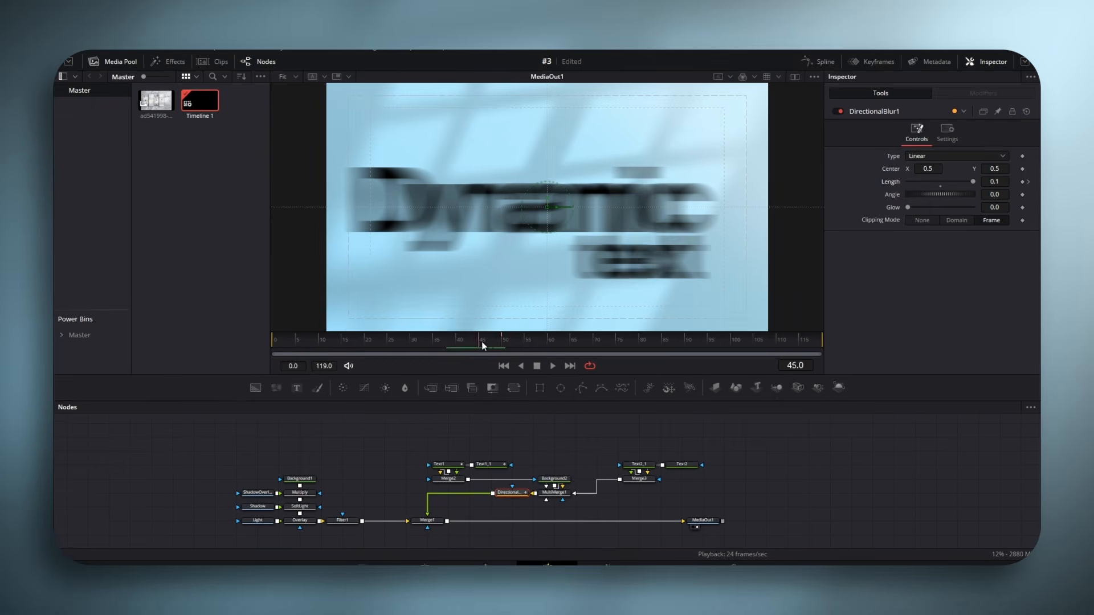
{"action": "left_click", "coordinate": [941, 182]}
{"action": "left_click", "coordinate": [527, 341]}
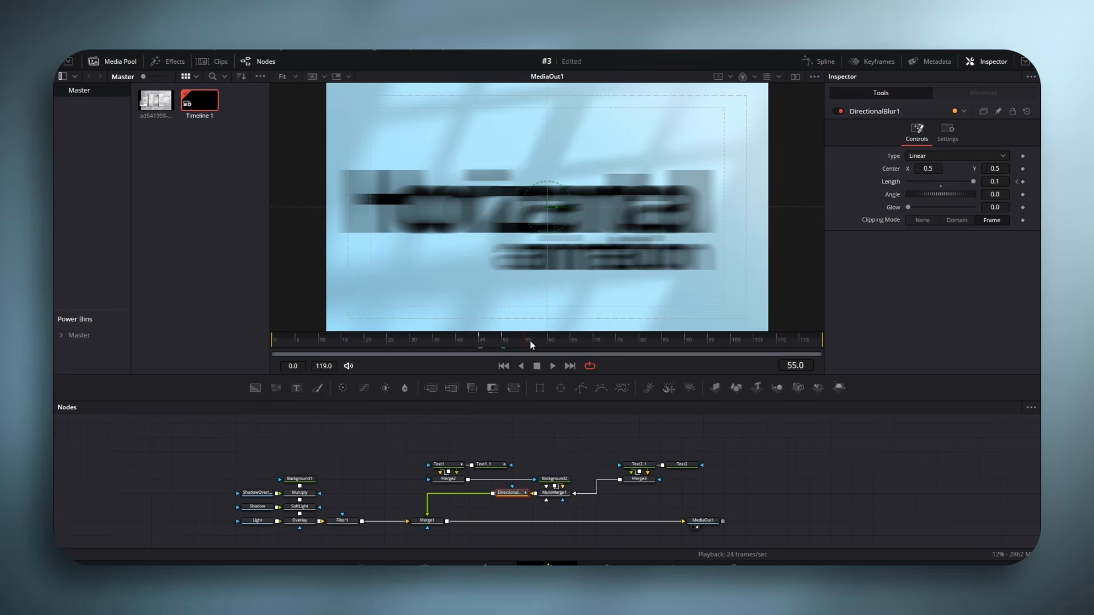
{"action": "left_click", "coordinate": [940, 183]}
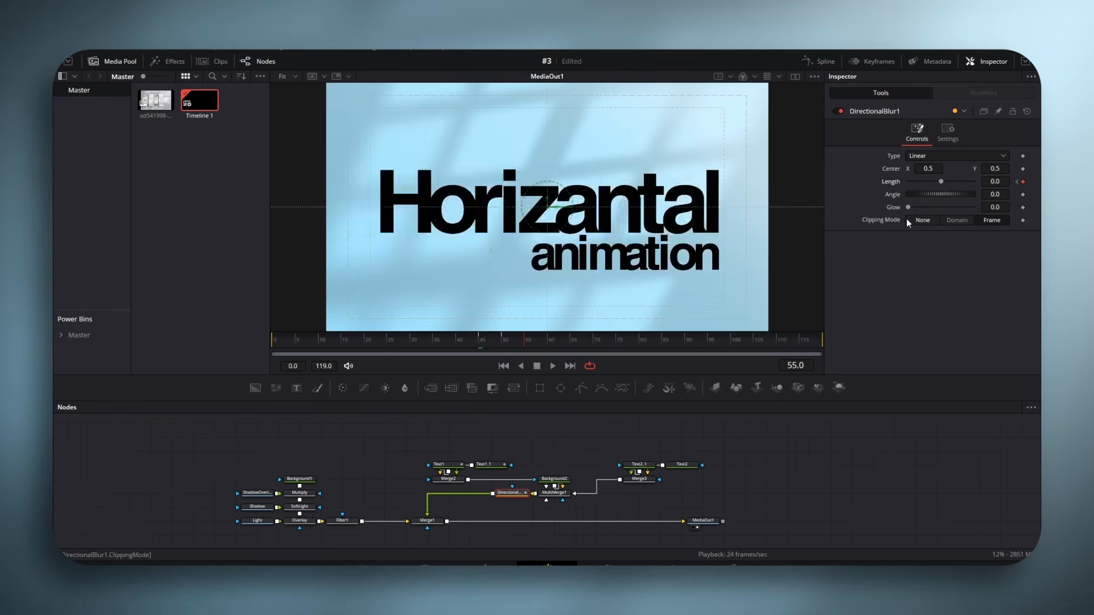
- Display the Directional Blur's Length curve in the Spline editor and smooth all its keyframes
{"action": "left_click", "coordinate": [810, 67]}
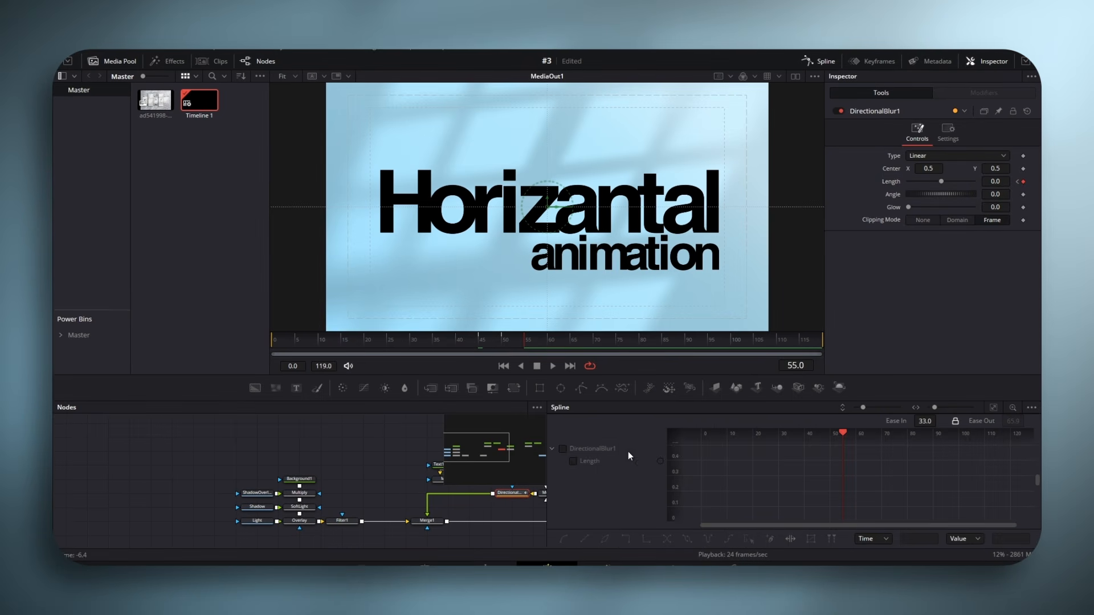
{"action": "left_click", "coordinate": [562, 449]}
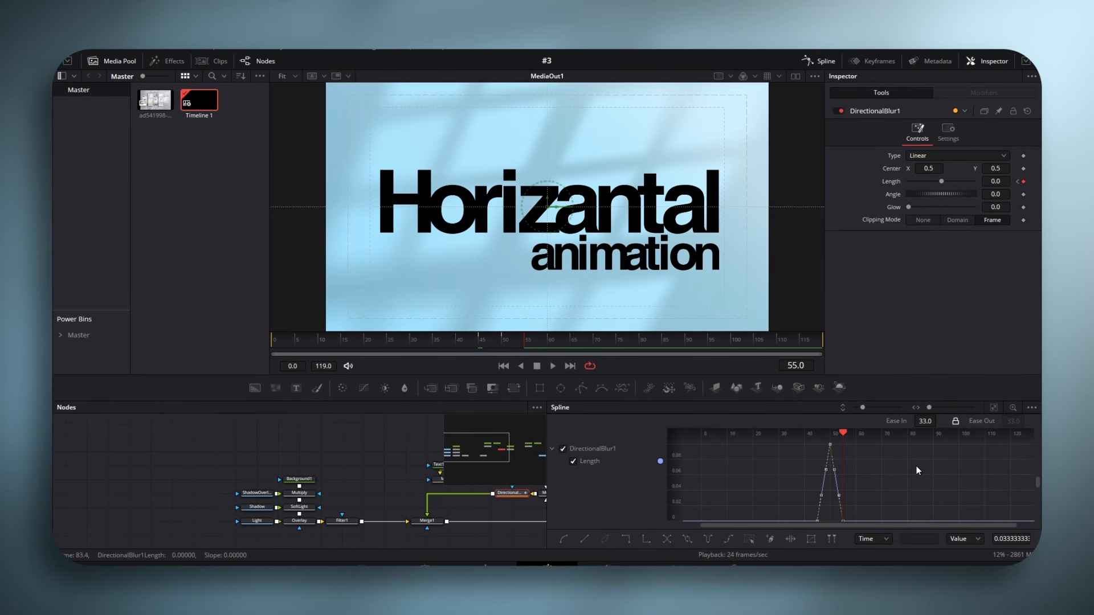
{"action": "key", "text": "ctrl+a"}
{"action": "key", "text": "s"}
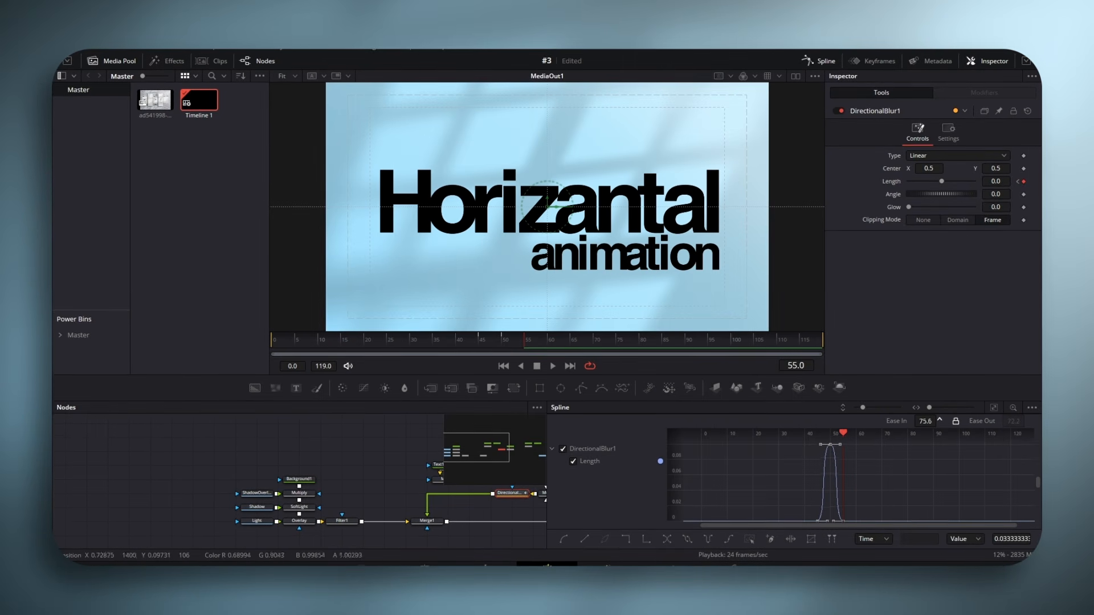
- Reshape the Length curve's first and last handles for a steep rise and fall, and scrub through the blur transition
{"action": "left_click", "coordinate": [994, 407]}
{"action": "left_click_drag", "start_coordinate": [825, 516], "coordinate": [745, 461]}
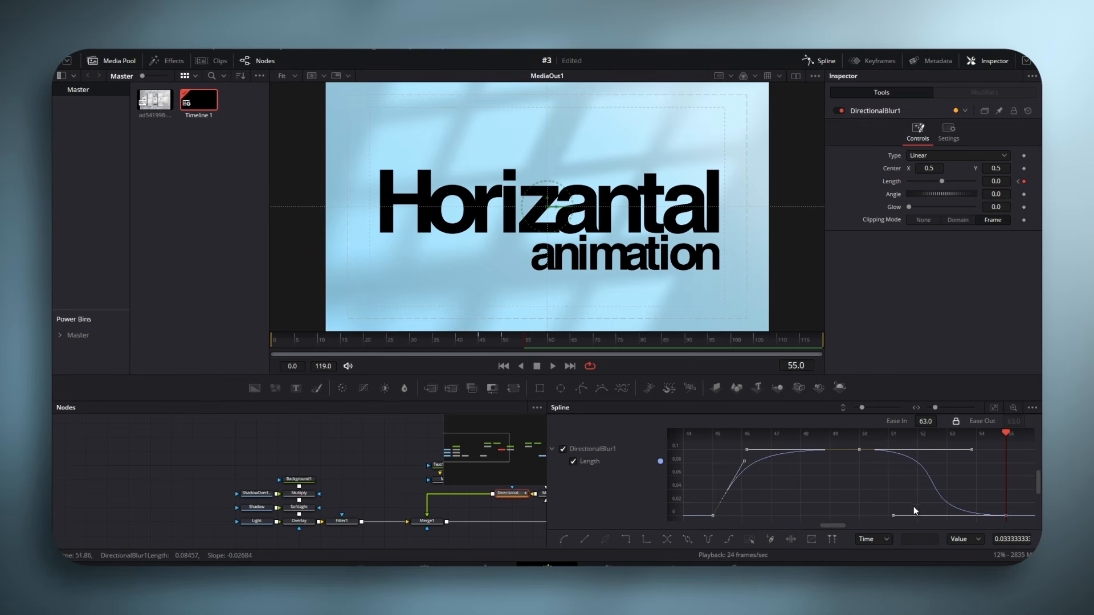
{"action": "left_click_drag", "start_coordinate": [893, 516], "coordinate": [977, 454]}
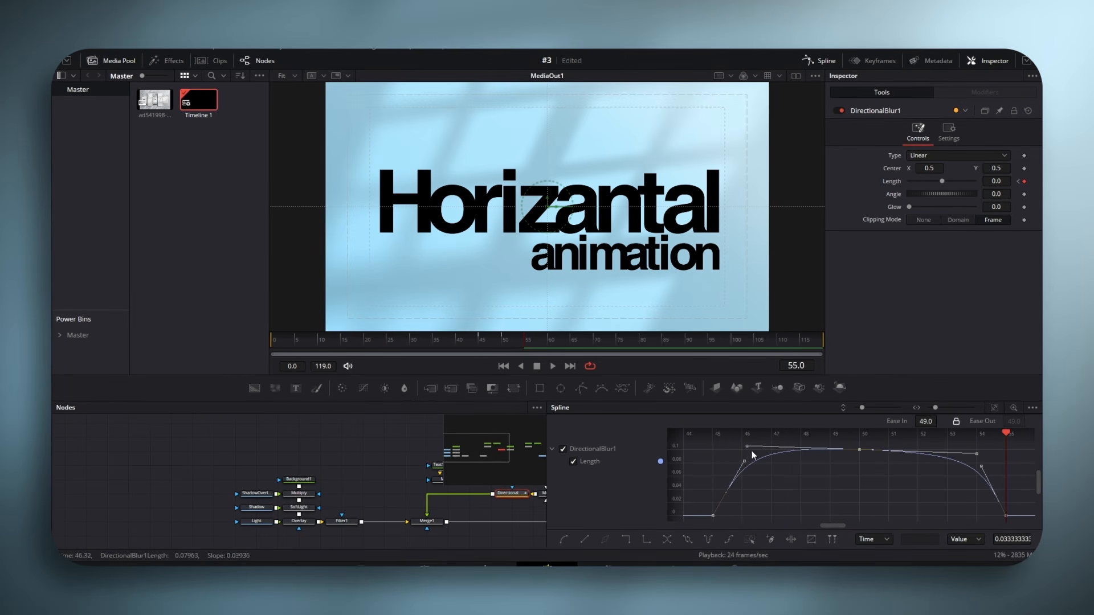
{"action": "left_click", "coordinate": [821, 60]}
{"action": "left_click_drag", "start_coordinate": [467, 341], "coordinate": [495, 341]}
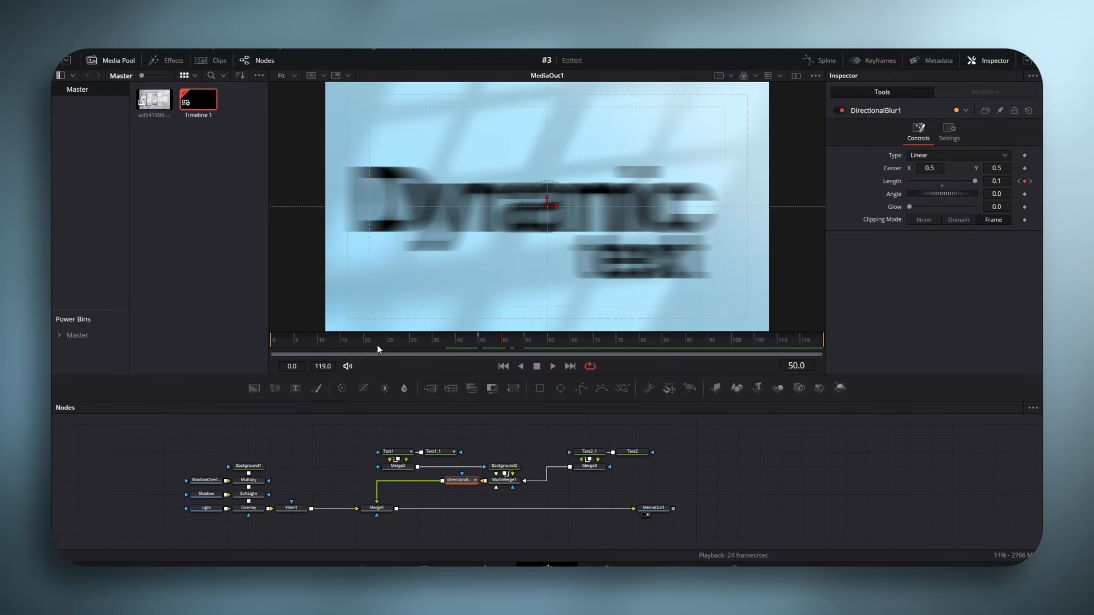
- Insert a Brightness Contrast node after the Directional Blur, lower its High value to 0.044 and enable the alpha channel
{"action": "left_click_drag", "start_coordinate": [403, 387], "coordinate": [415, 480]}
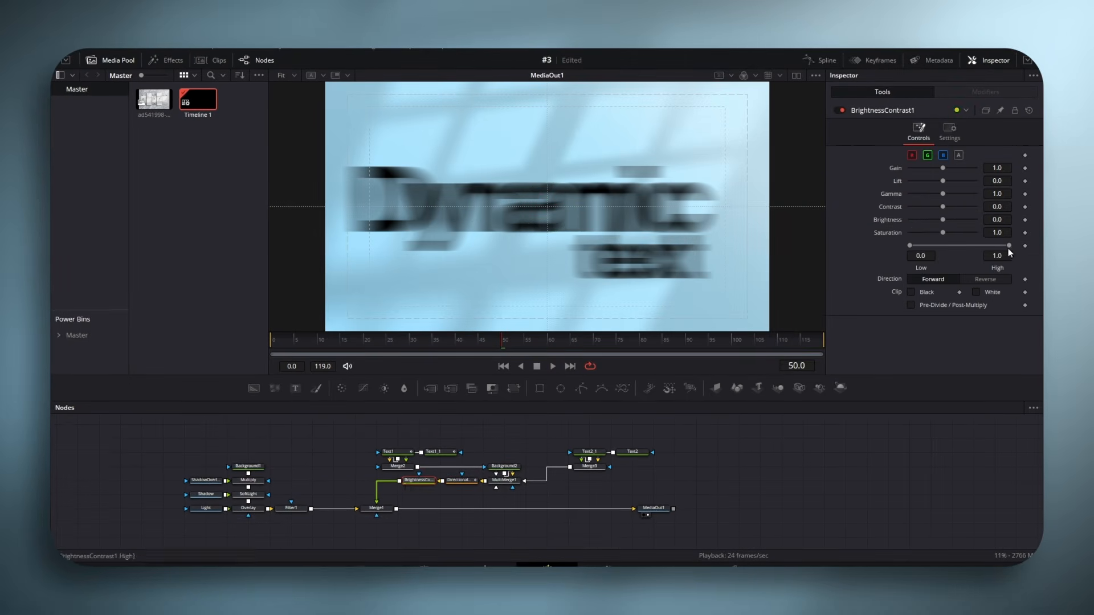
{"action": "left_click_drag", "start_coordinate": [1008, 248], "coordinate": [923, 249]}
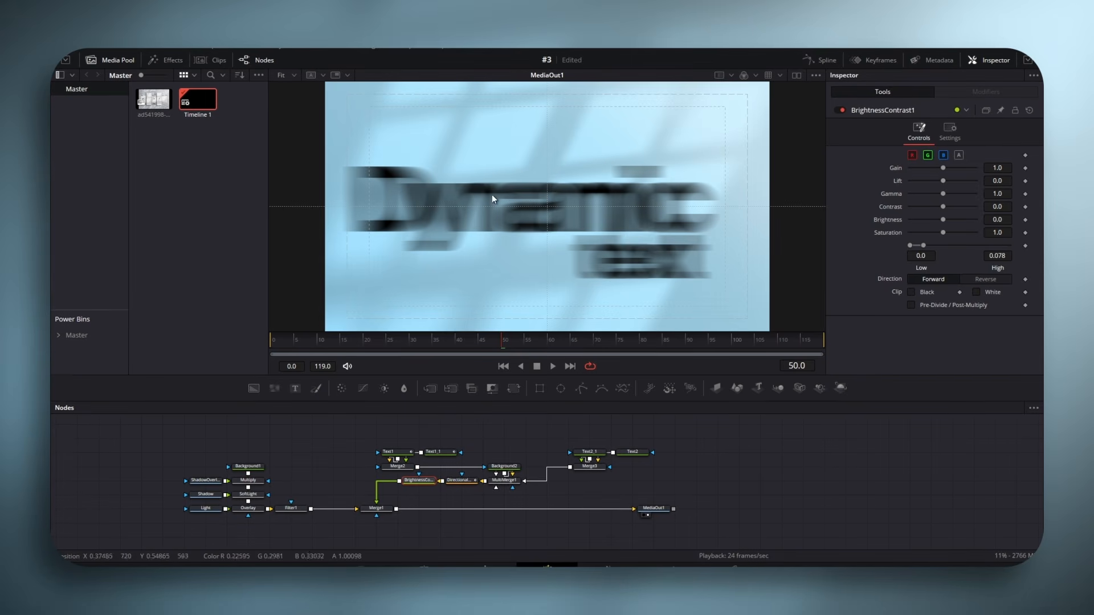
{"action": "left_click", "coordinate": [960, 157]}
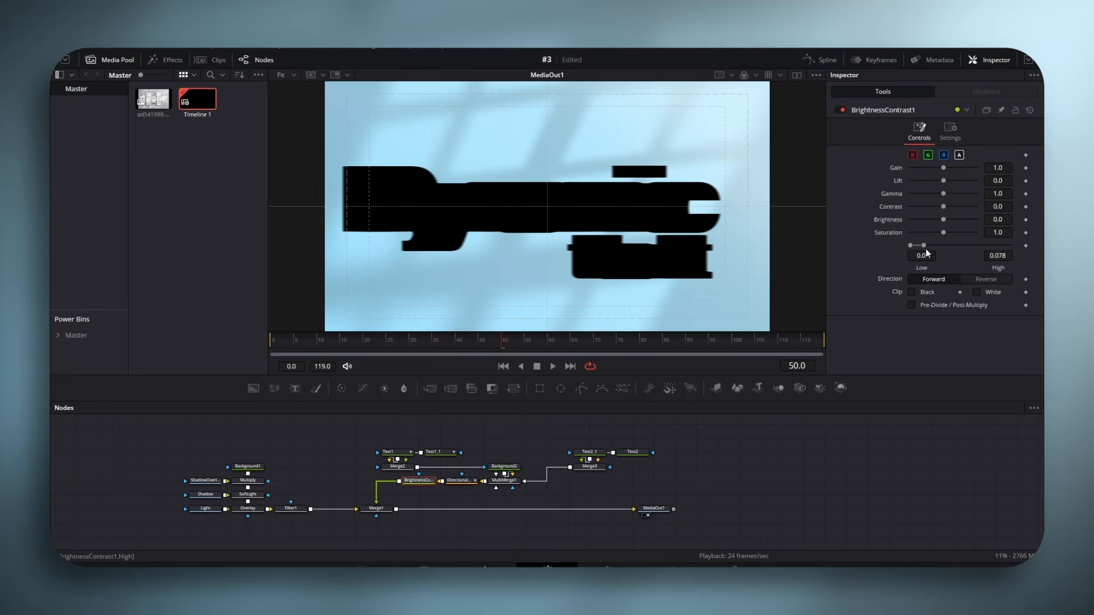
{"action": "mouse_move", "coordinate": [924, 245]}
{"action": "left_mouse_down"}
{"action": "mouse_move", "coordinate": [937, 245]}
{"action": "mouse_move", "coordinate": [920, 247]}
{"action": "left_mouse_up"}
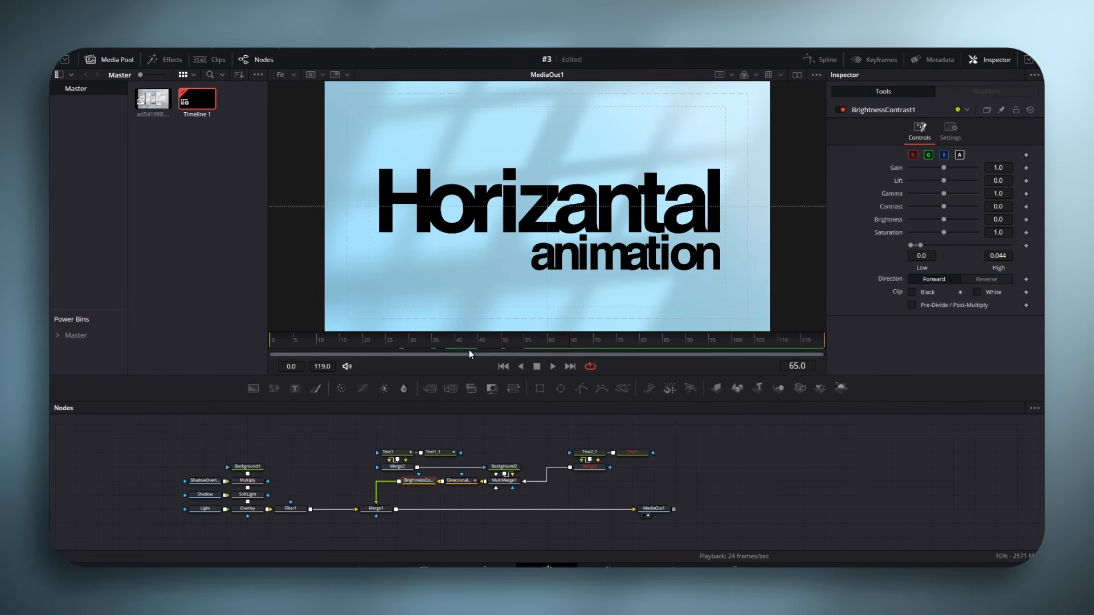
- Go to frame 14 and disable the red, green and blue channels of BrightnessContrast1, leaving only alpha active
{"action": "left_click_drag", "start_coordinate": [469, 350], "coordinate": [338, 344]}
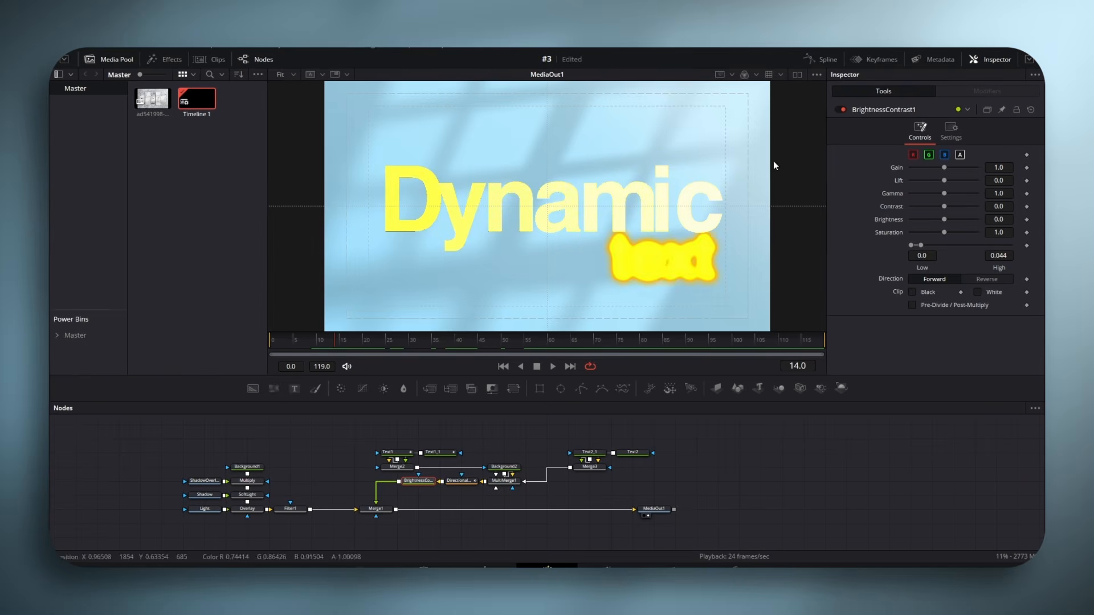
{"action": "left_click", "coordinate": [914, 155]}
{"action": "left_click", "coordinate": [929, 155]}
{"action": "left_click", "coordinate": [941, 155]}
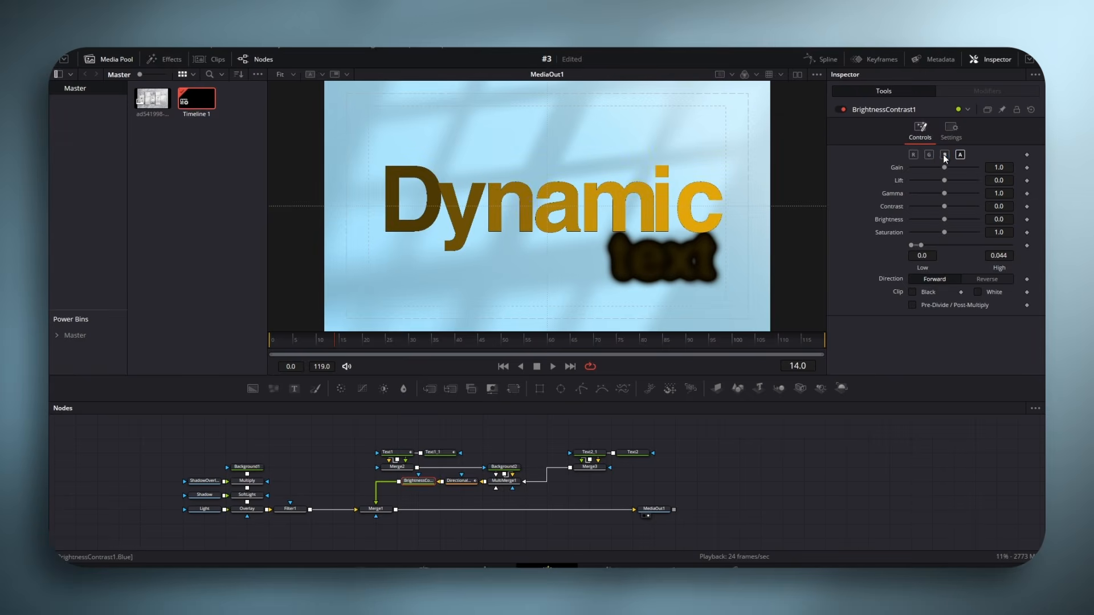
- Trim the start of BrightnessContrast1's time range to just before the directional blur transition
{"action": "left_click", "coordinate": [875, 59]}
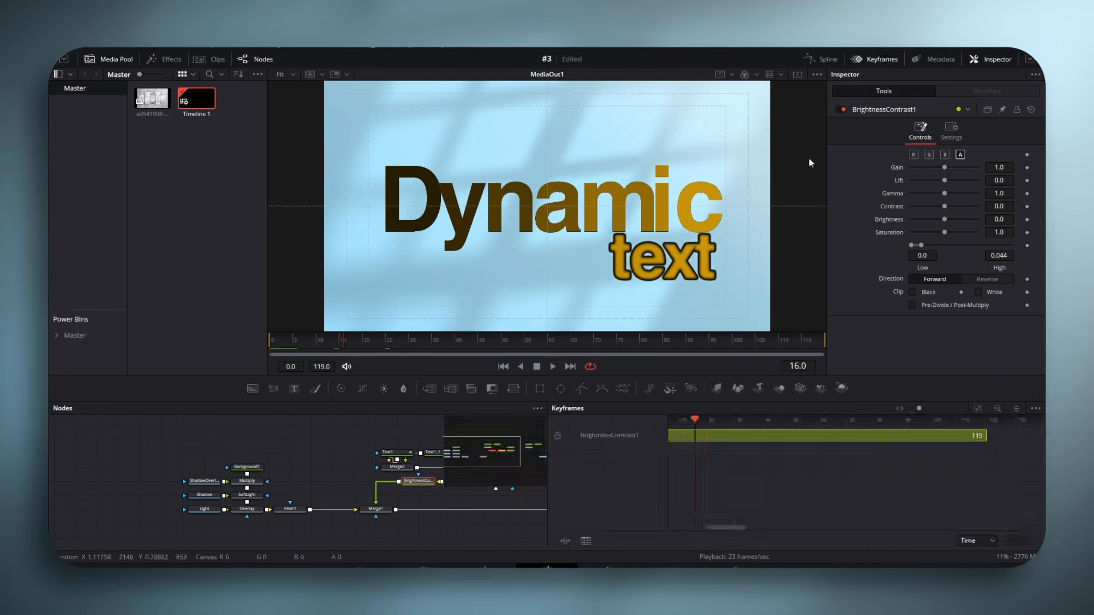
{"action": "left_click", "coordinate": [979, 410]}
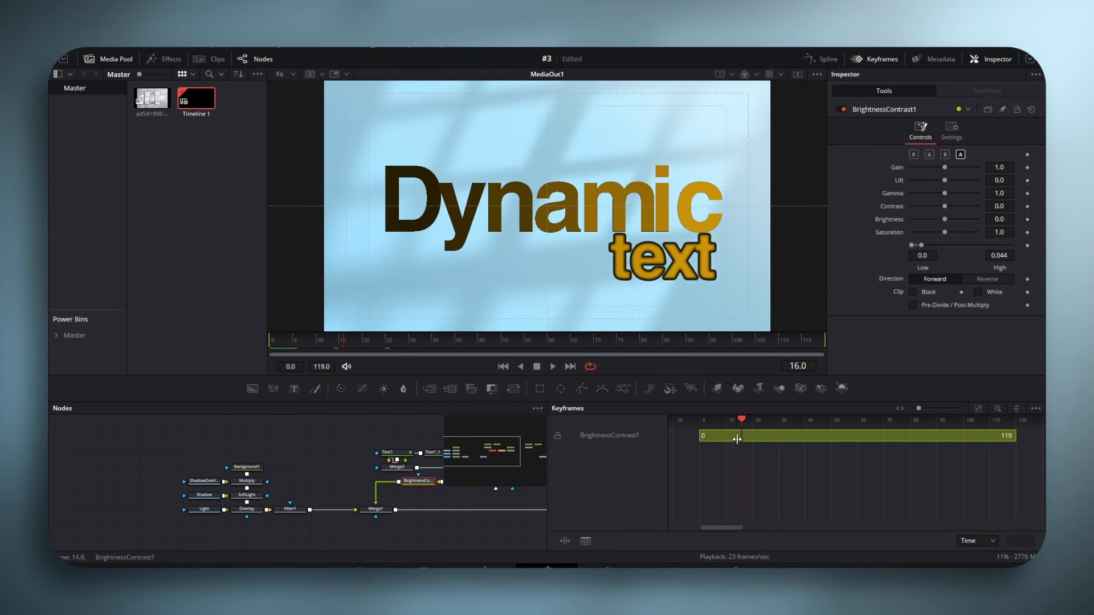
{"action": "left_click_drag", "start_coordinate": [701, 436], "coordinate": [809, 436]}
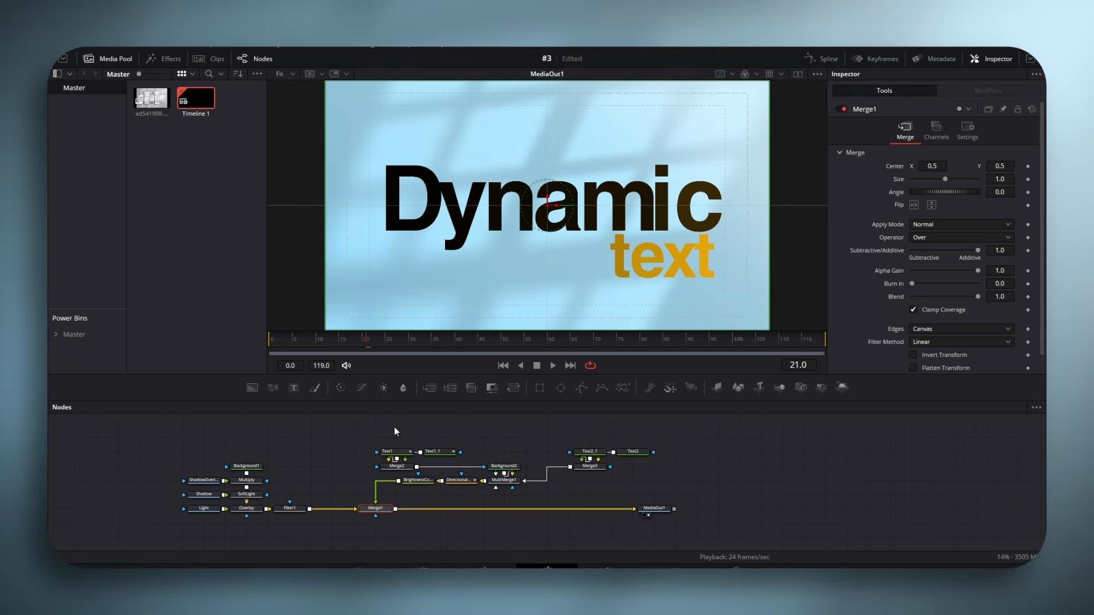
- Move the text node group aside, delete Merge1 and disconnect Filter1 from MediaOut1
{"action": "left_click_drag", "start_coordinate": [382, 421], "coordinate": [701, 484]}
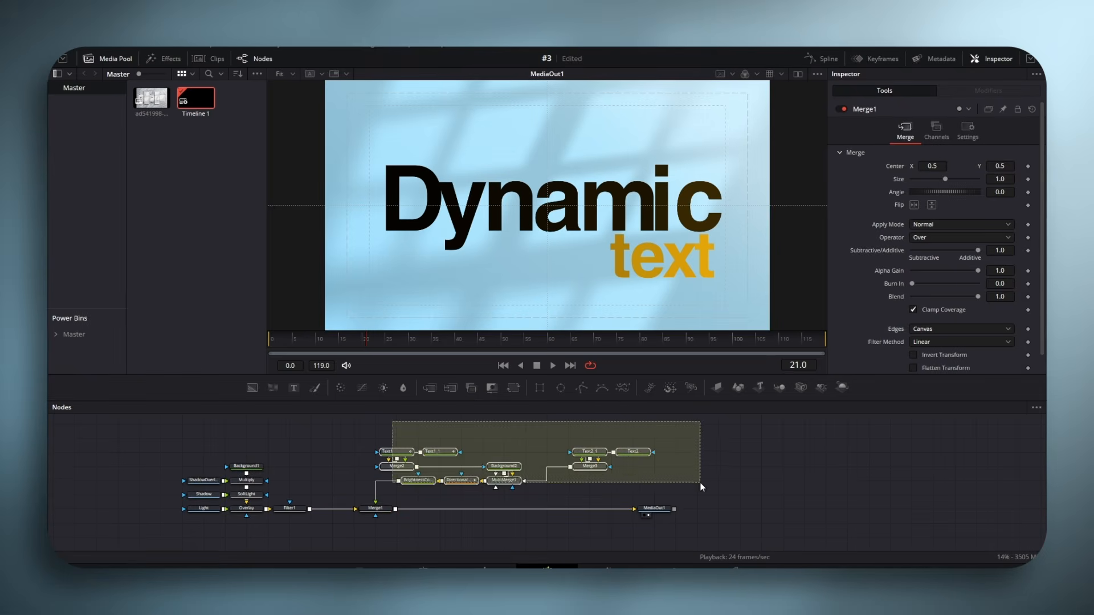
{"action": "left_click_drag", "start_coordinate": [421, 483], "coordinate": [448, 484]}
{"action": "left_click", "coordinate": [376, 508]}
{"action": "key", "text": "Delete"}
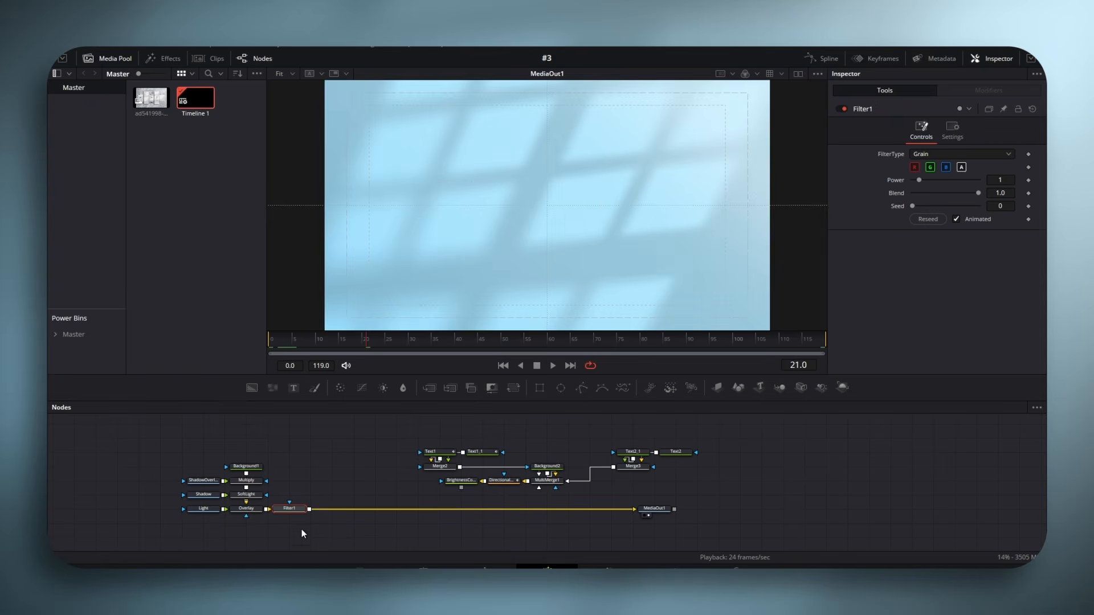
{"action": "left_click_drag", "start_coordinate": [632, 510], "coordinate": [376, 515]}
- Build a 3D chain from Filter1 with Image Plane 3D, Camera 3D, Merge 3D and Renderer 3D, and connect it to MediaOut1
{"action": "left_click", "coordinate": [715, 388]}
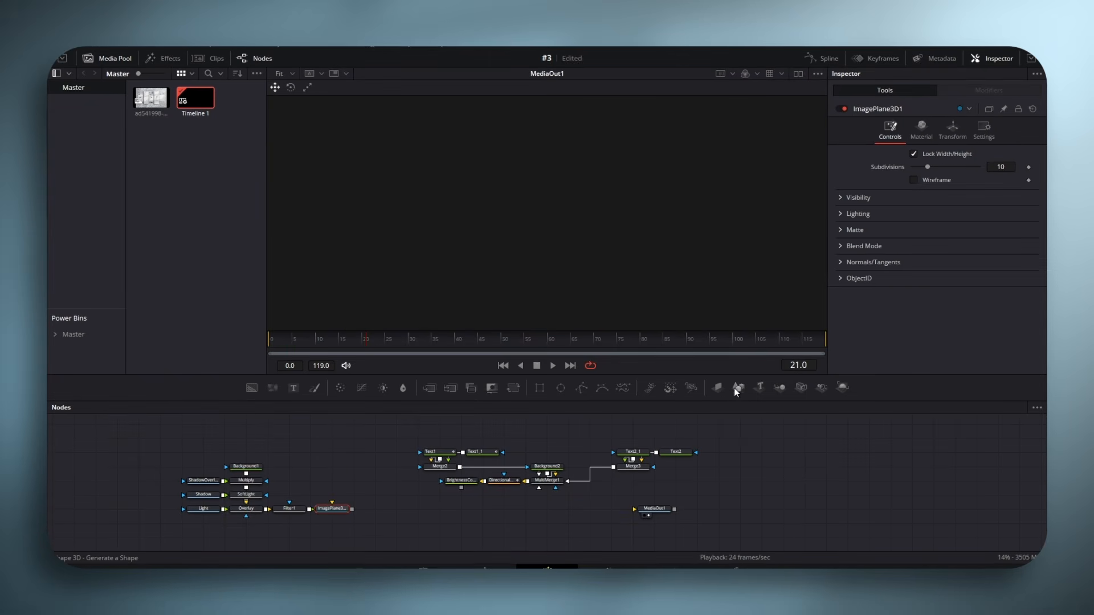
{"action": "left_click", "coordinate": [800, 387]}
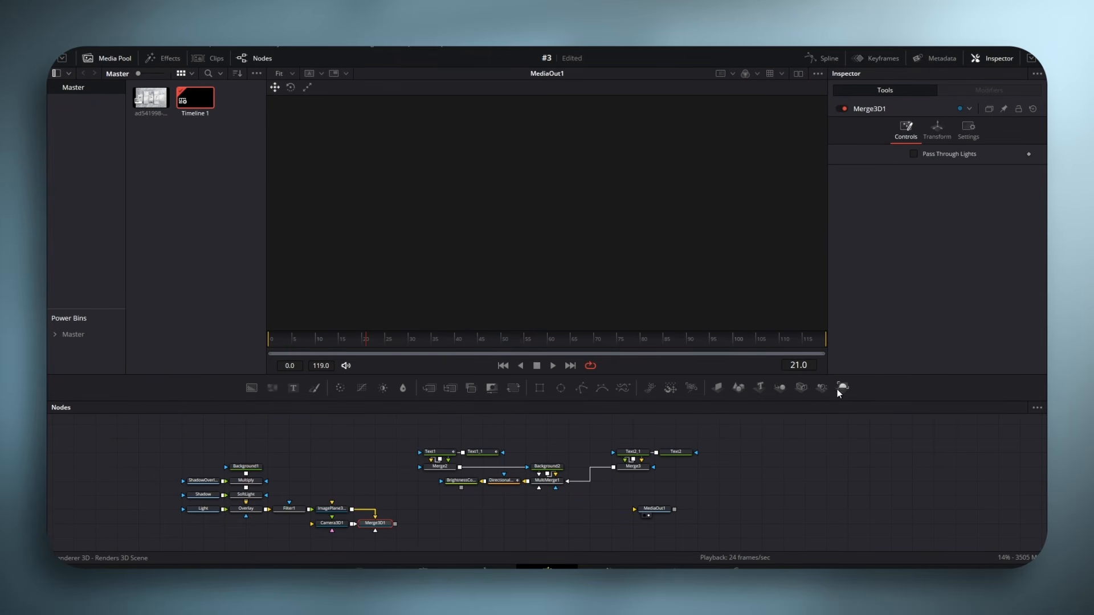
{"action": "left_click", "coordinate": [839, 388]}
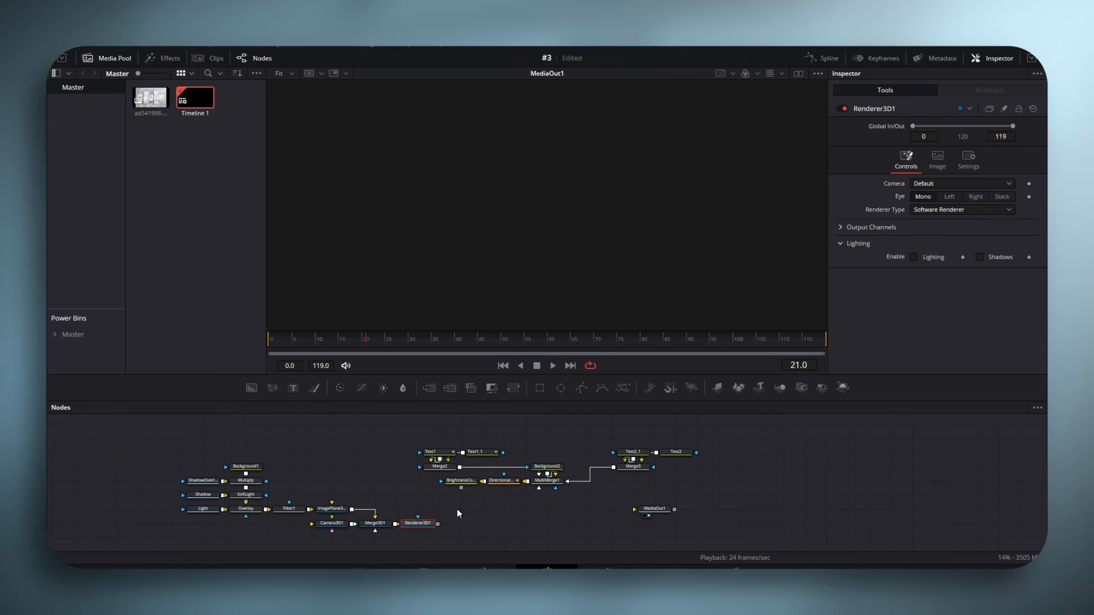
{"action": "left_click_drag", "start_coordinate": [439, 523], "coordinate": [634, 509]}
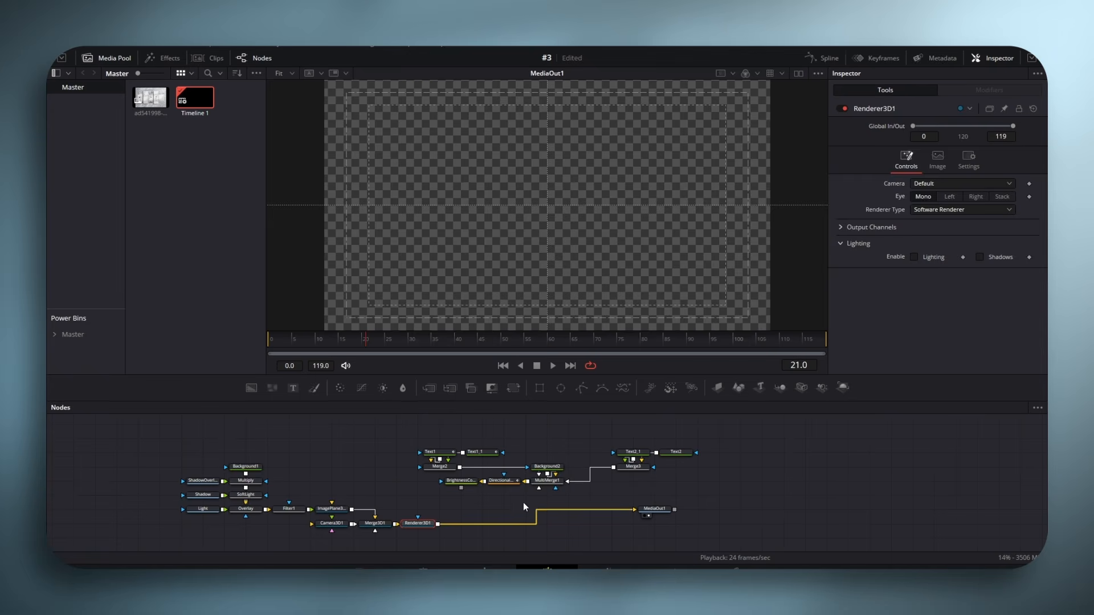
- Add an Image Plane 3D after BrightnessContrast1 and connect it to Merge3D1
{"action": "left_click", "coordinate": [457, 485]}
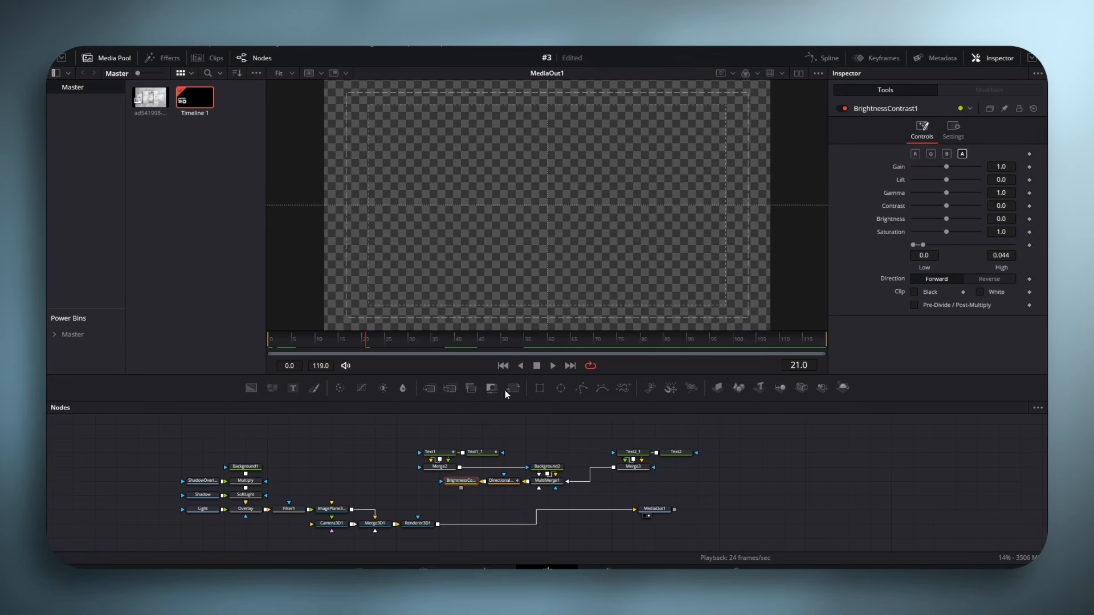
{"action": "left_click", "coordinate": [717, 388]}
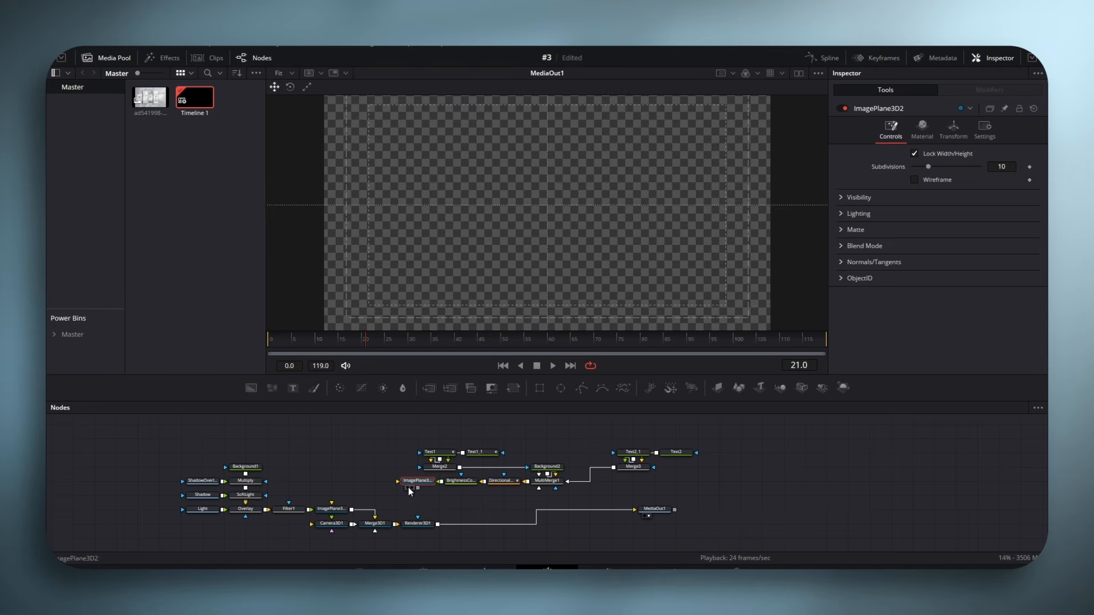
{"action": "left_click_drag", "start_coordinate": [418, 489], "coordinate": [379, 525]}
- Set Camera3D1's Z translation to 2.71
{"action": "left_click", "coordinate": [331, 524]}
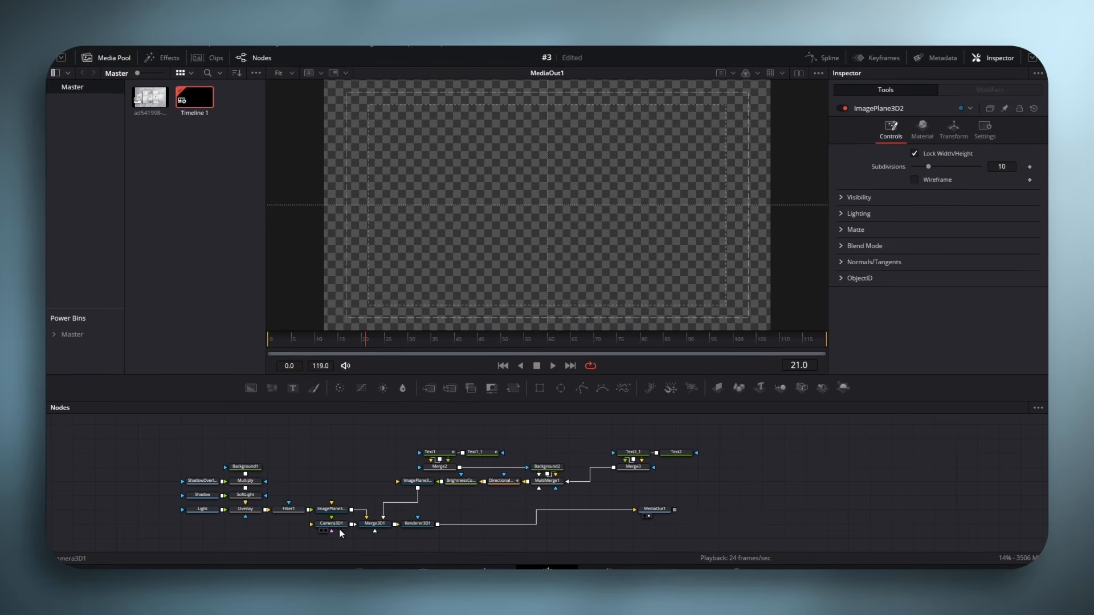
{"action": "left_click", "coordinate": [938, 129]}
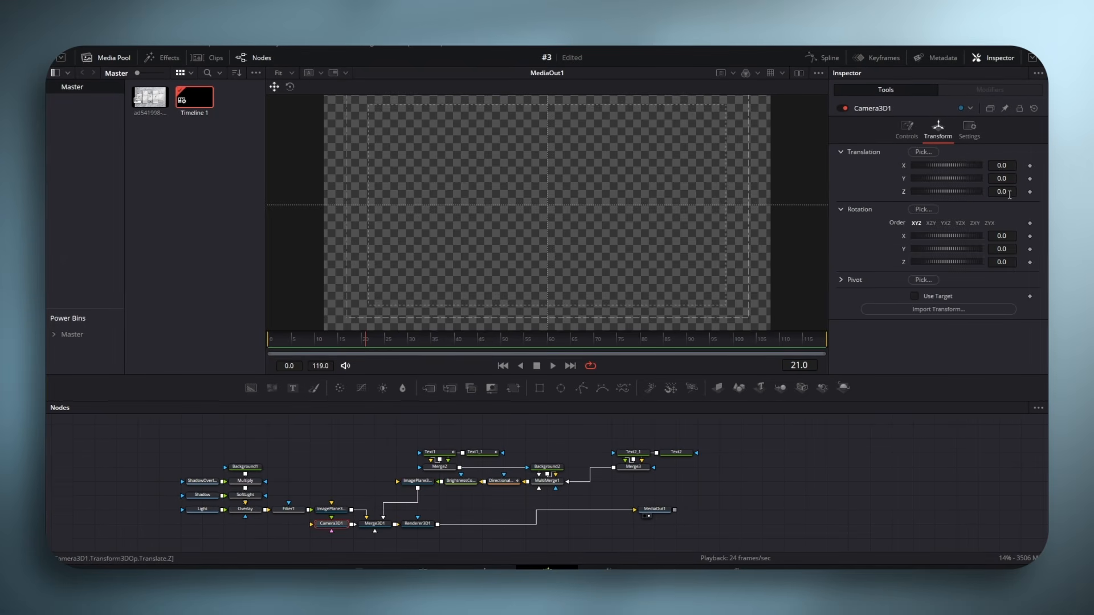
{"action": "left_click", "coordinate": [1002, 192]}
{"action": "type", "text": "4.67"}
{"action": "key", "text": "Return"}
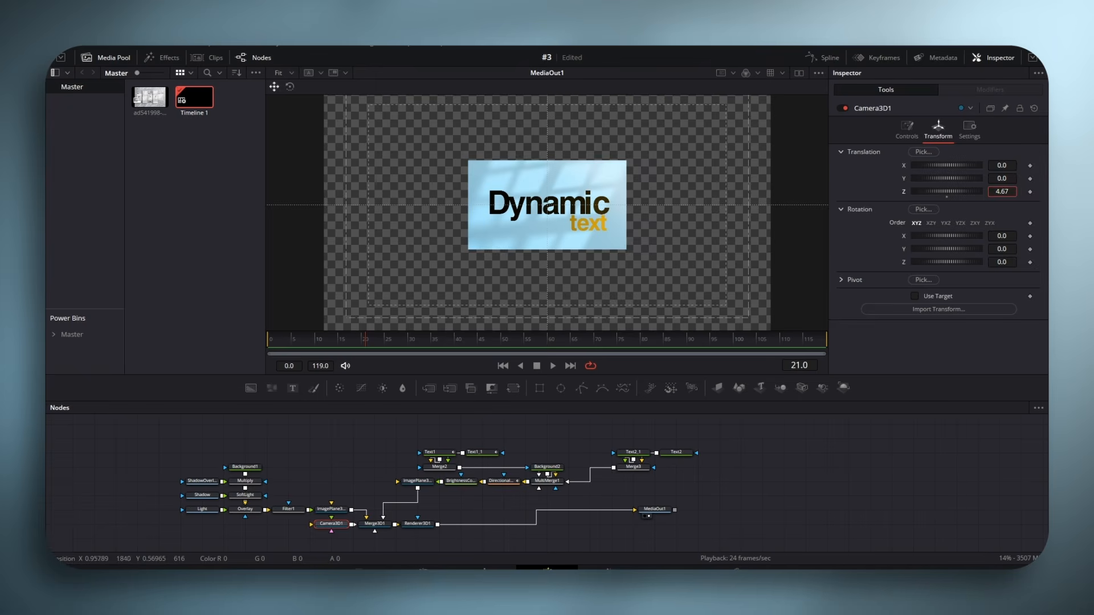
{"action": "left_click_drag", "start_coordinate": [1001, 191], "coordinate": [891, 192]}
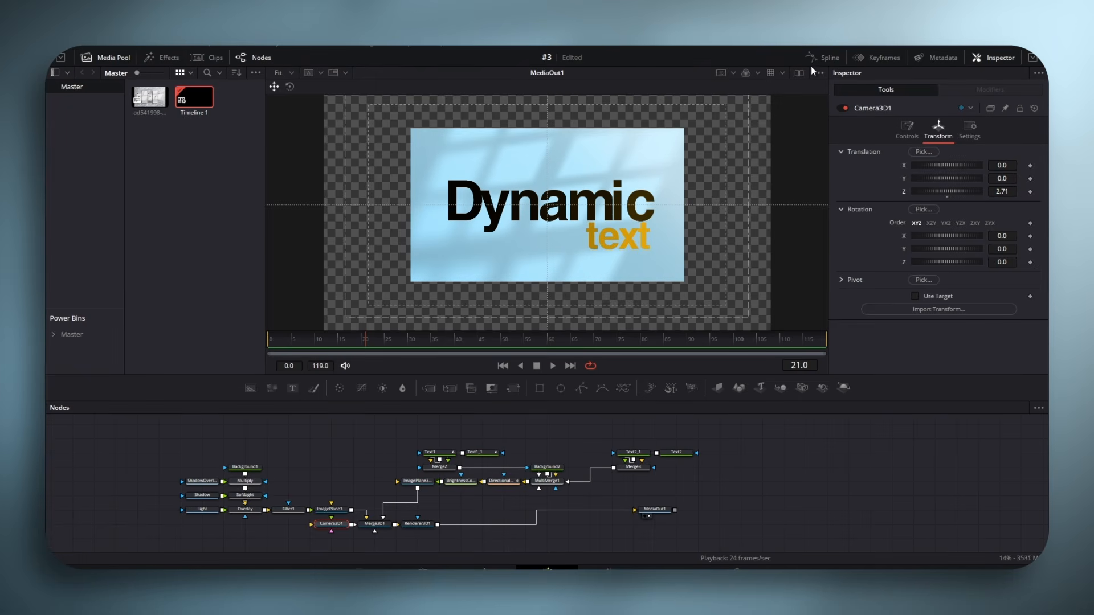
- Hide the media pool, switch to a two-viewer layout and show Merge3D1's scene in the empty viewer
{"action": "left_click", "coordinate": [107, 57]}
{"action": "left_click", "coordinate": [800, 73]}
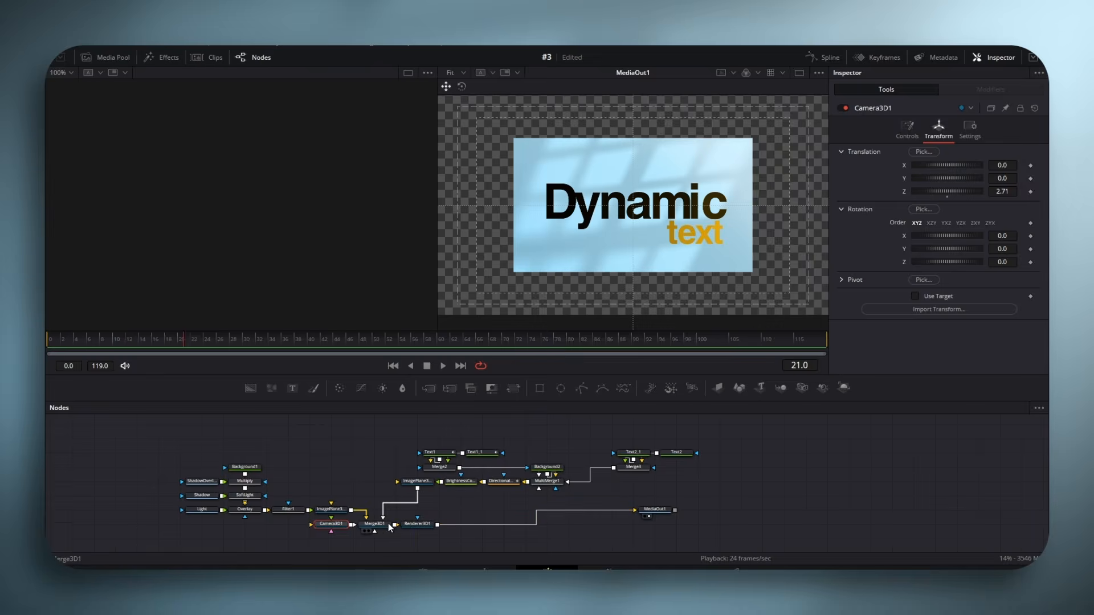
{"action": "left_click_drag", "start_coordinate": [298, 249], "coordinate": [288, 182]}
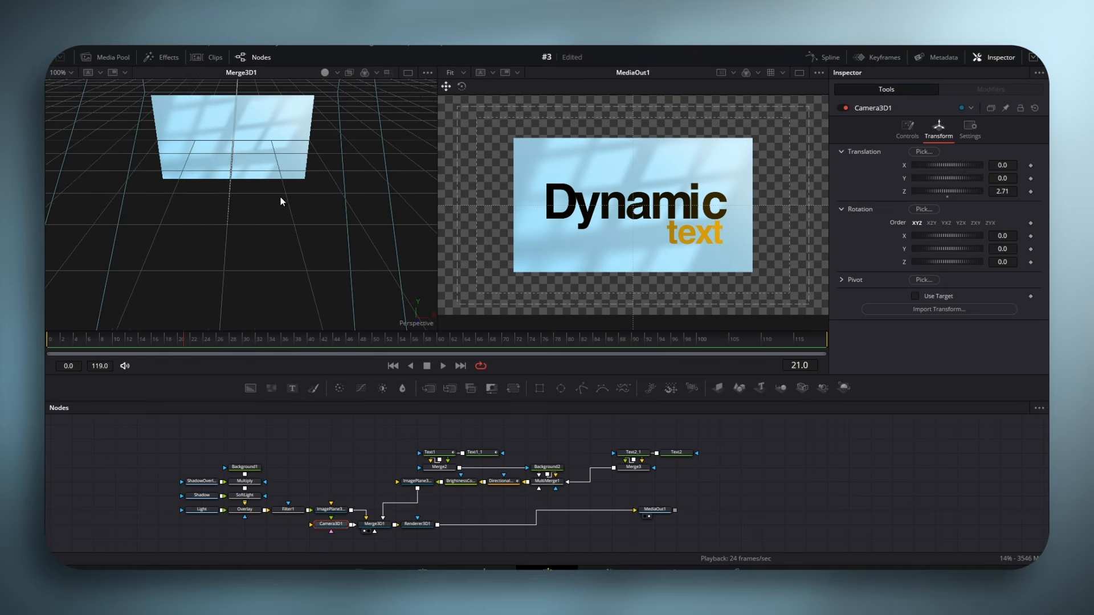
- Switch the Merge3D1 viewer from perspective to the Left view with the whole camera in frame
{"action": "scroll", "coordinate": [279, 199], "scroll_direction": "down", "scroll_amount": 5}
{"action": "left_click", "coordinate": [276, 200]}
{"action": "right_click", "coordinate": [361, 227]}
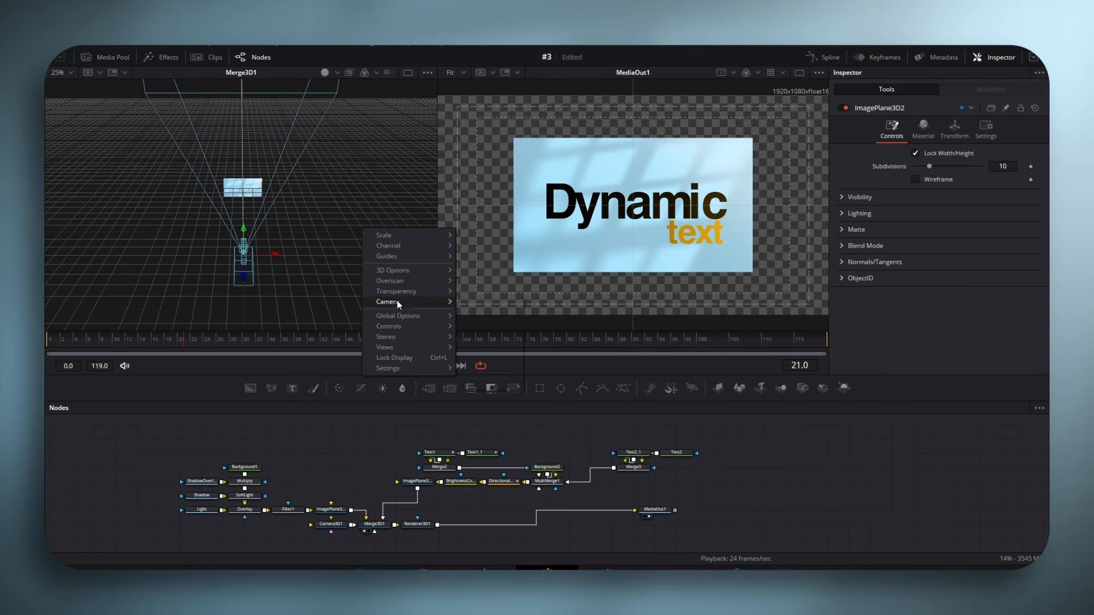
{"action": "mouse_move", "coordinate": [396, 299]}
{"action": "left_click", "coordinate": [478, 358]}
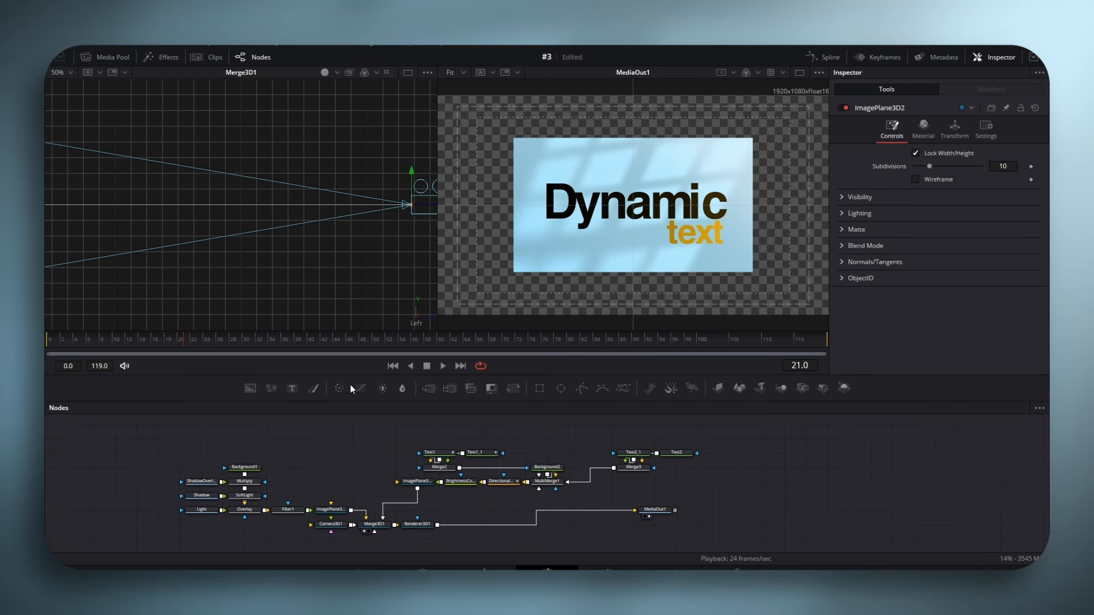
{"action": "scroll", "coordinate": [337, 227], "scroll_direction": "down", "scroll_amount": 3}
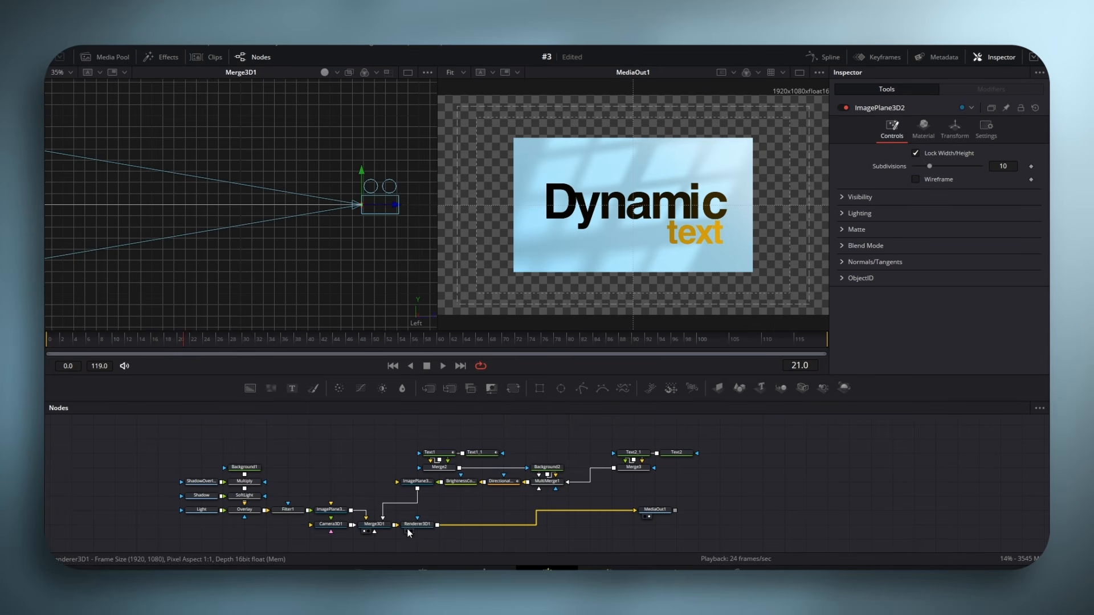
- Move ImagePlane3D1 back to about -1.92 in Z and scale it to 3.15 so the background fills the frame
{"action": "left_click", "coordinate": [335, 514]}
{"action": "left_click_drag", "start_coordinate": [271, 208], "coordinate": [187, 206]}
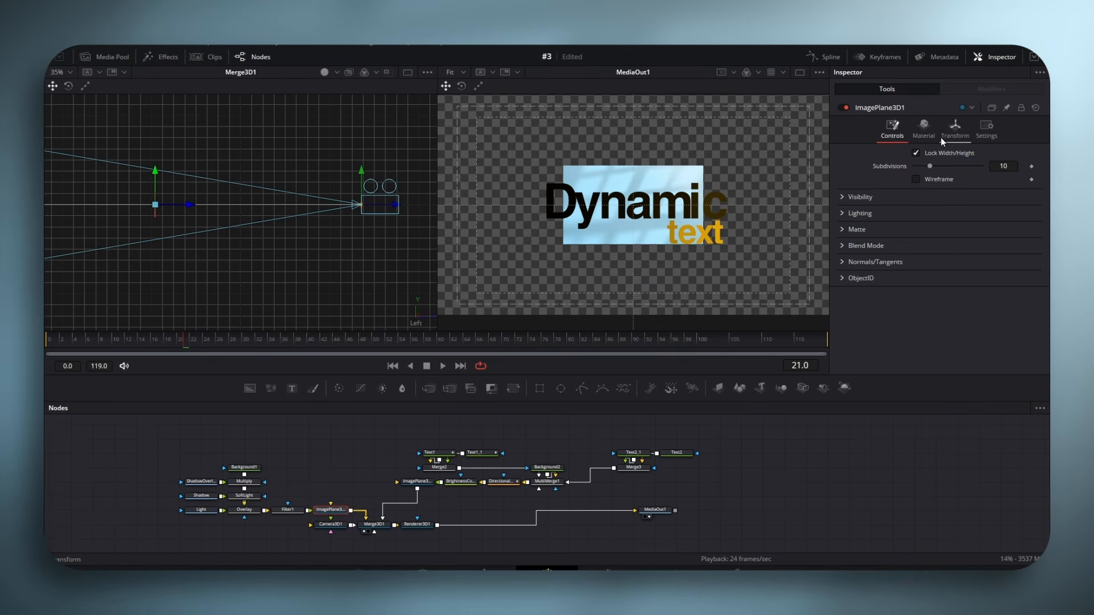
{"action": "left_click", "coordinate": [954, 131]}
{"action": "left_click_drag", "start_coordinate": [928, 322], "coordinate": [957, 323]}
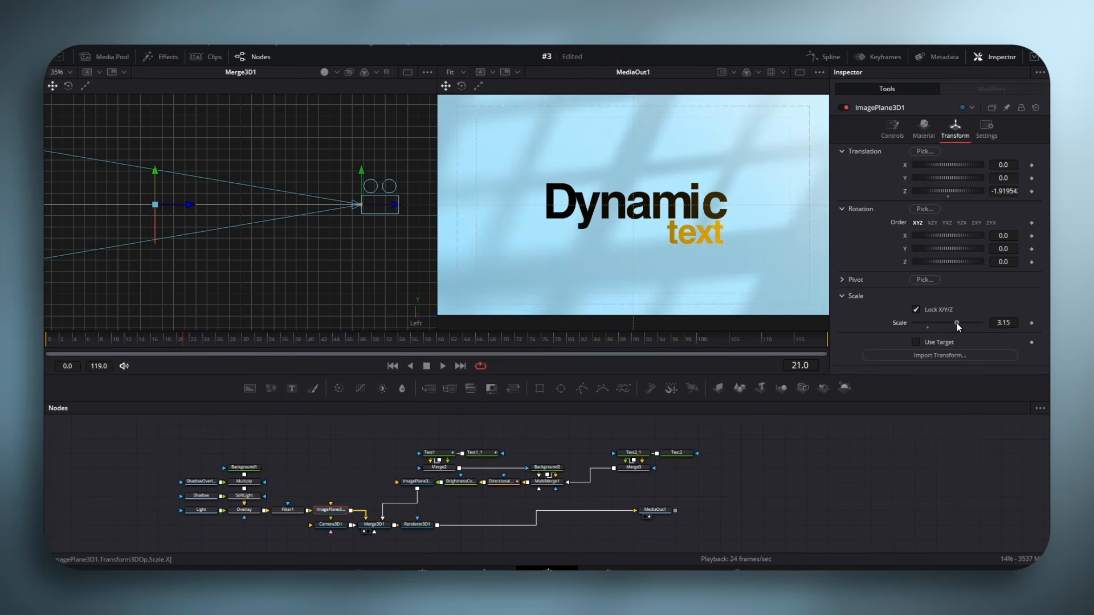
- Move Camera3D1 aside and insert a Transform 3D node between it and Merge3D1
{"action": "left_click", "coordinate": [331, 526]}
{"action": "key", "text": "shift+space"}
{"action": "type", "text": "Directional Blur"}
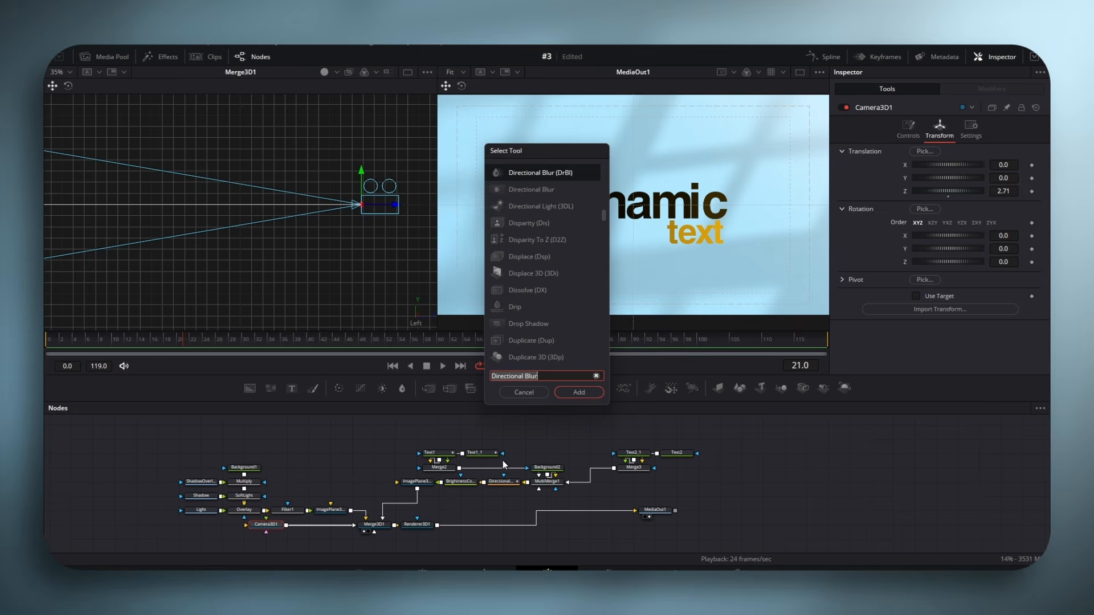
{"action": "type", "text": "3xf"}
{"action": "left_click", "coordinate": [580, 393]}
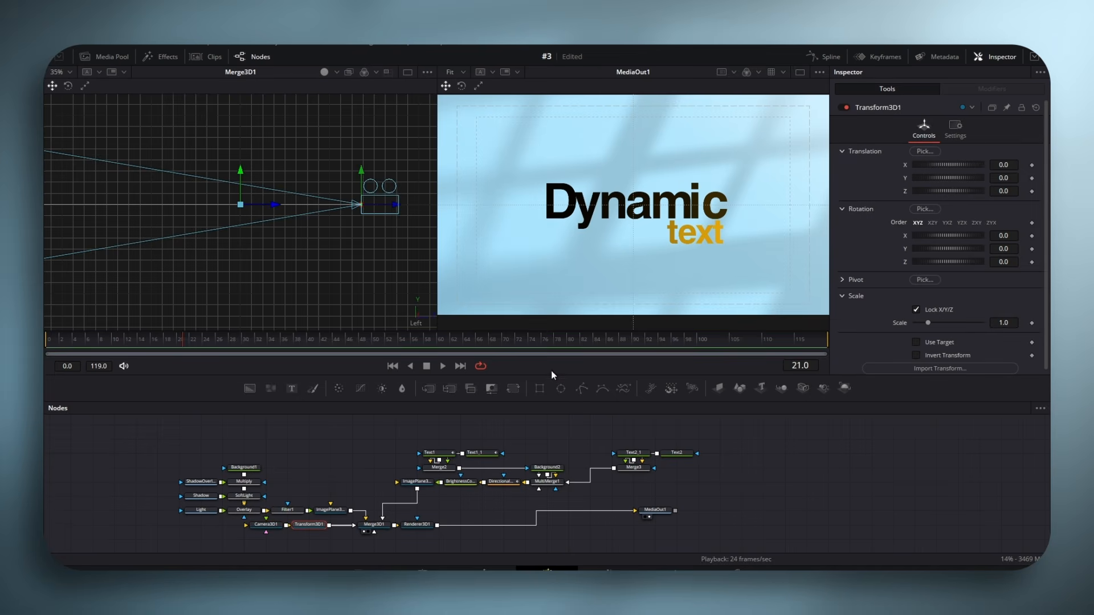
- Keyframe Transform3D1's Z translation at about -1.71 on frame 0, pulled back on frame 52, and -0.88 on frame 119
{"action": "left_click", "coordinate": [47, 343]}
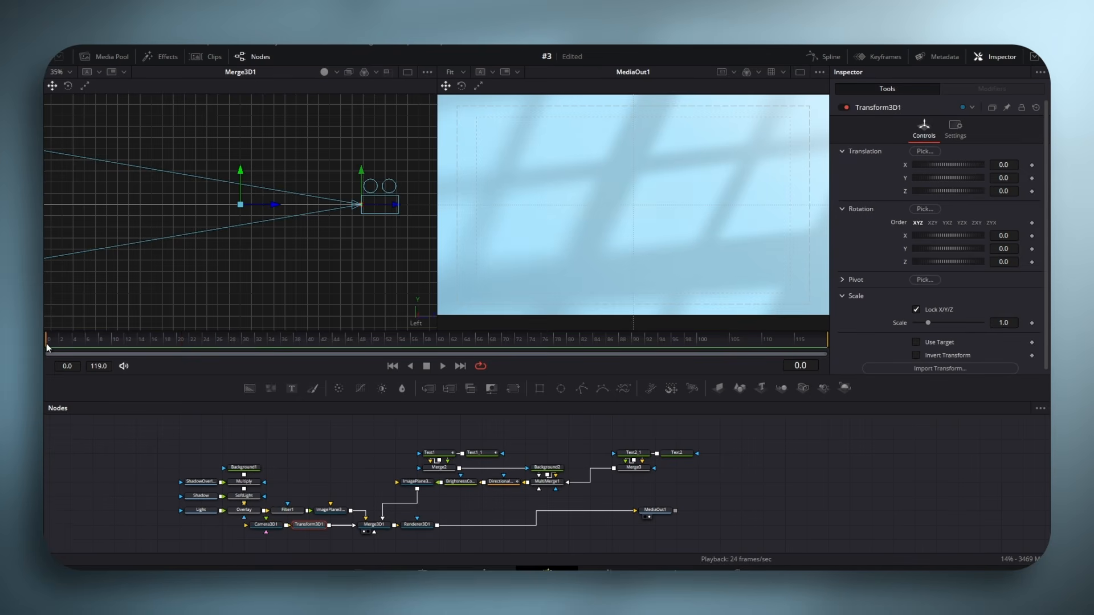
{"action": "left_click", "coordinate": [1032, 192]}
{"action": "left_click_drag", "start_coordinate": [952, 191], "coordinate": [875, 191]}
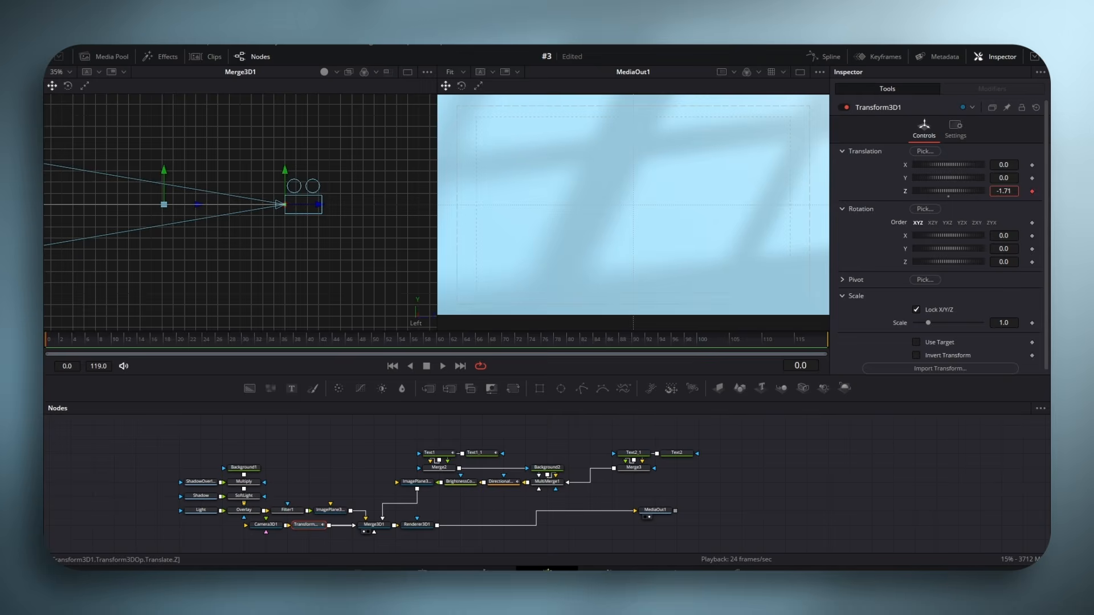
{"action": "left_click", "coordinate": [388, 342]}
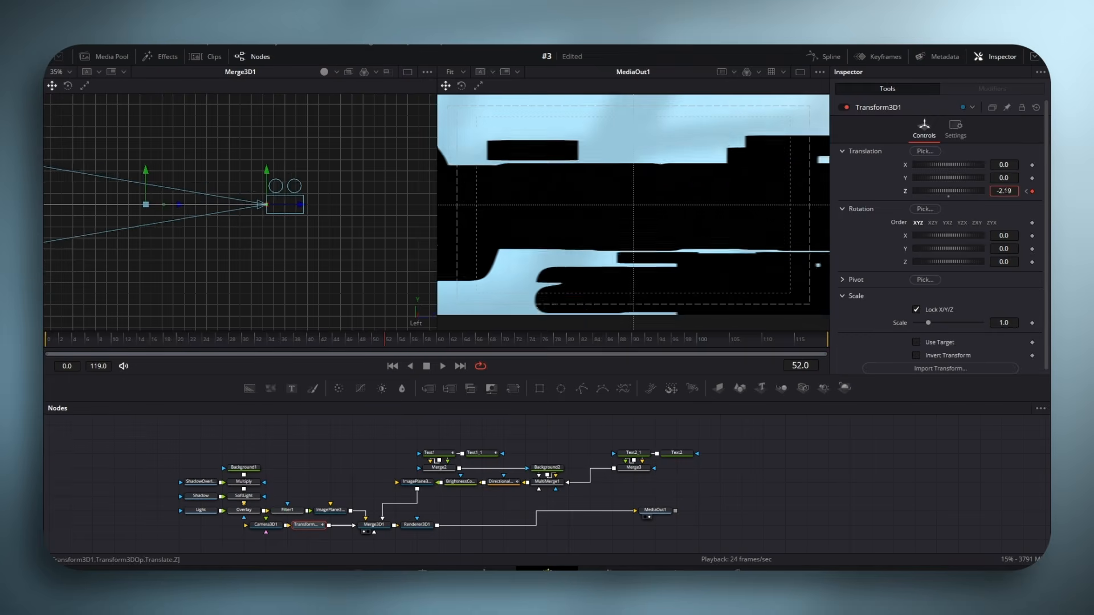
{"action": "left_click_drag", "start_coordinate": [1004, 191], "coordinate": [969, 193]}
{"action": "left_click", "coordinate": [824, 342]}
- Apply an easing to Transform3D1's Z Offset curve so each move starts fast and settles slowly, and play back the animation
{"action": "left_click", "coordinate": [824, 56]}
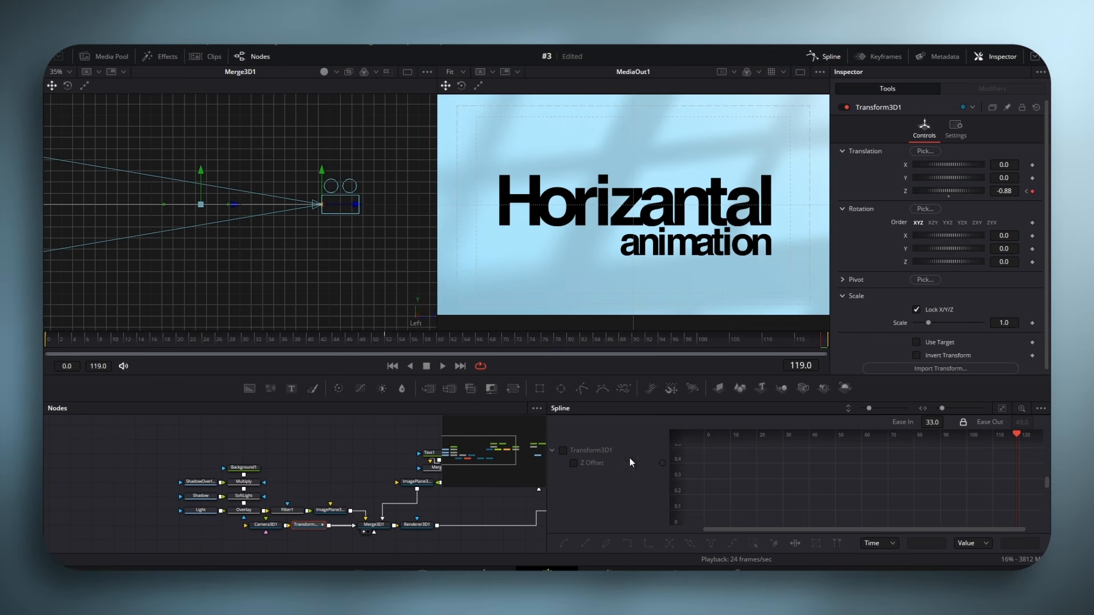
{"action": "left_click", "coordinate": [1002, 409]}
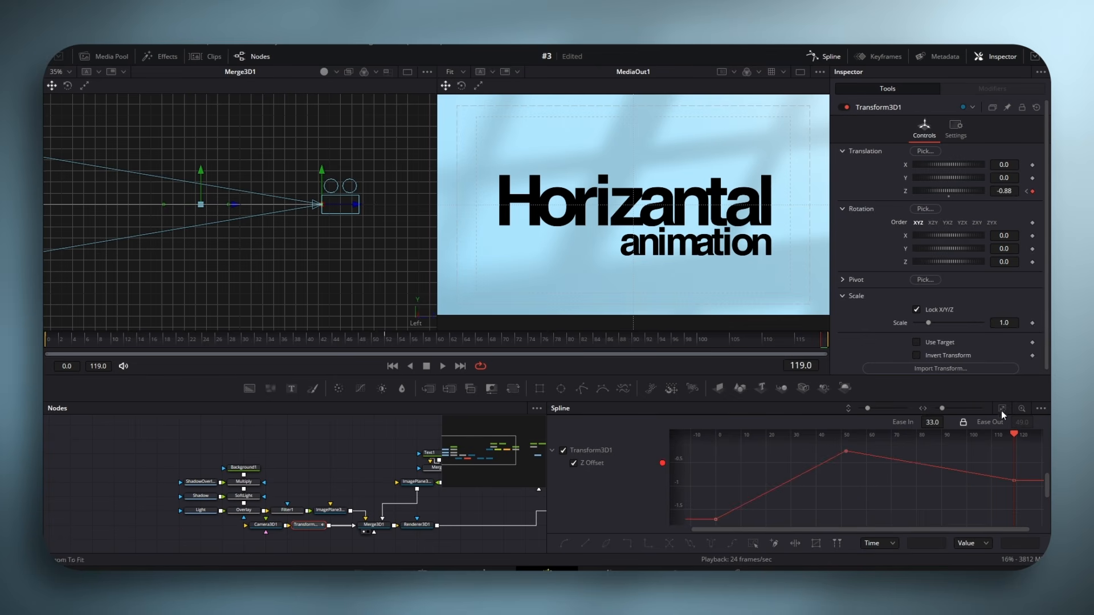
{"action": "right_click", "coordinate": [901, 484]}
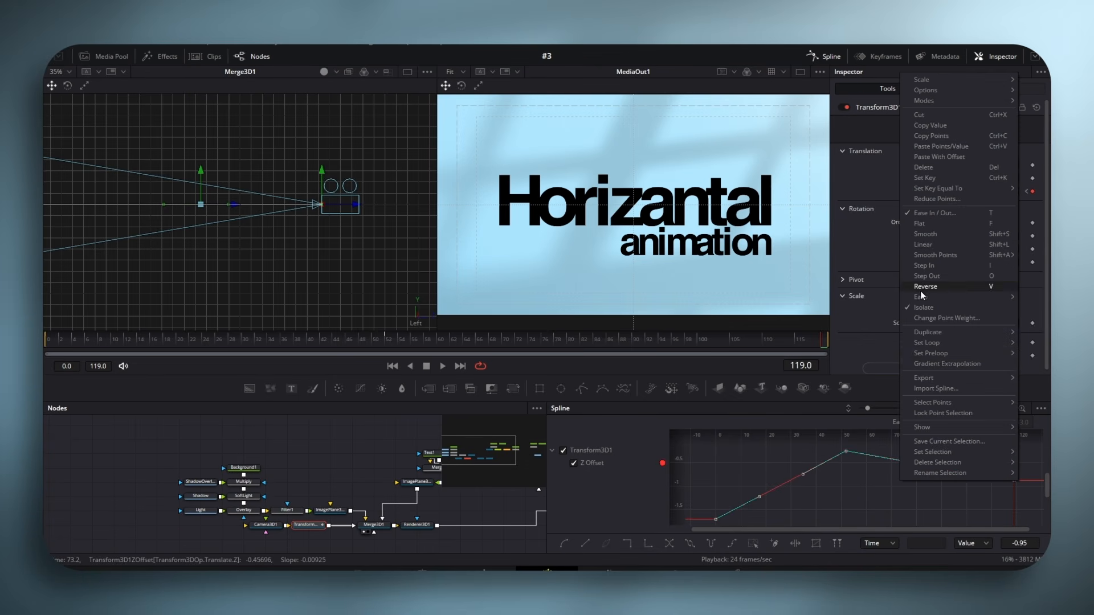
{"action": "mouse_move", "coordinate": [918, 299]}
{"action": "left_click", "coordinate": [847, 364]}
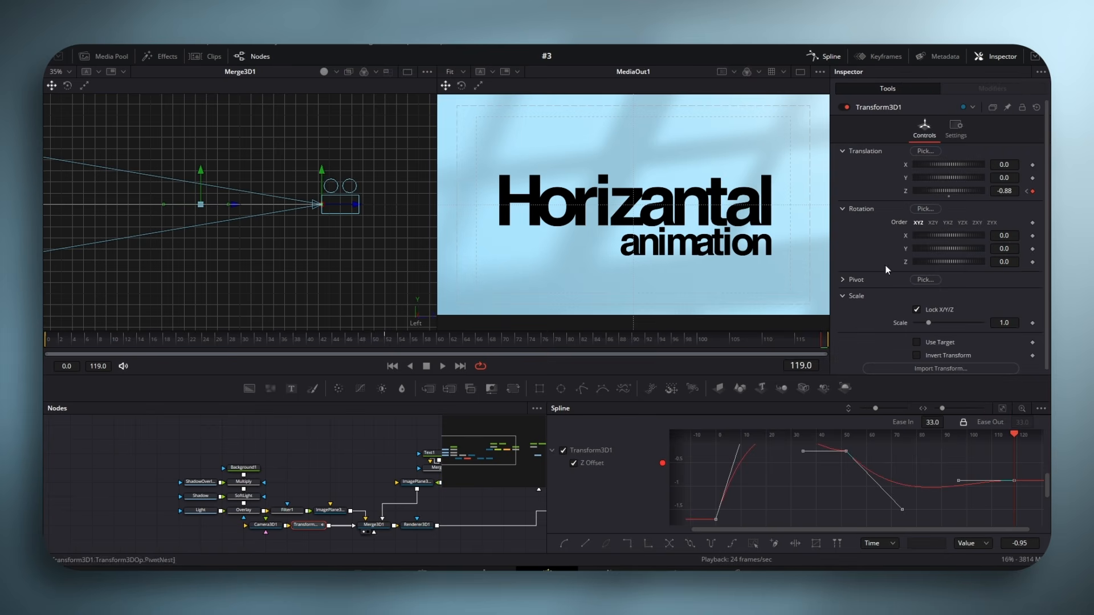
{"action": "left_click", "coordinate": [825, 53]}
{"action": "key", "text": "space"}
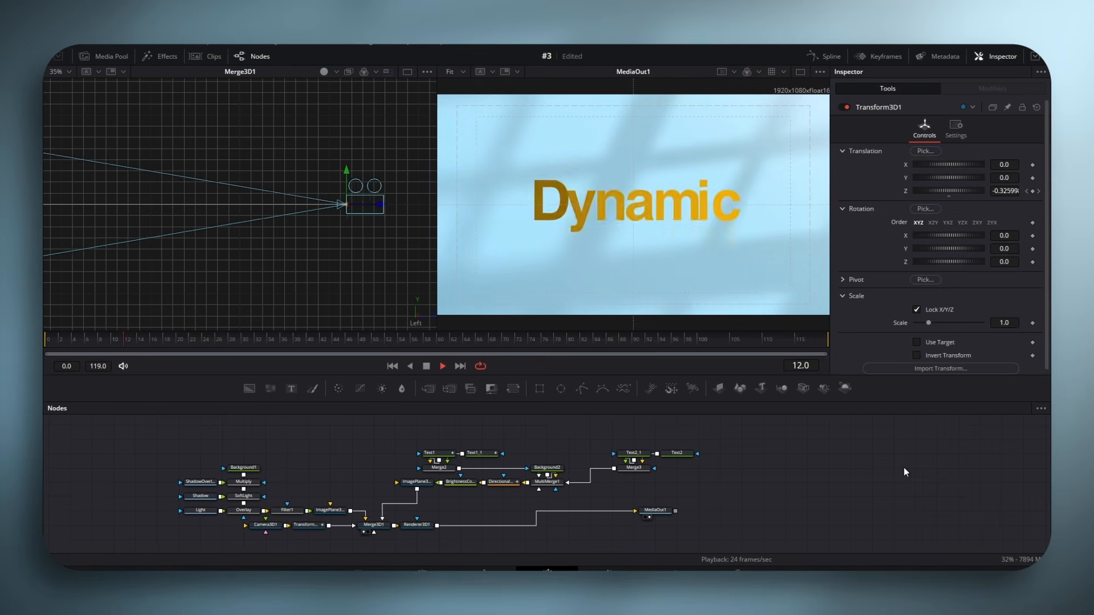